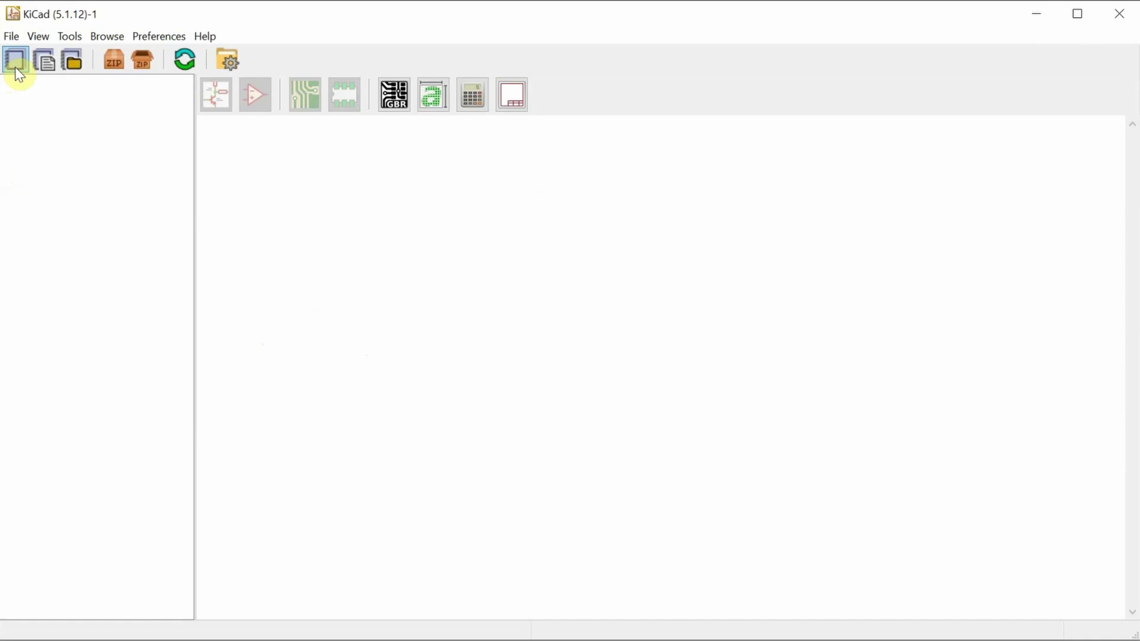
Create a new KiCad project named charging_capacitor.
{"action": "left_click", "coordinate": [19, 59]}
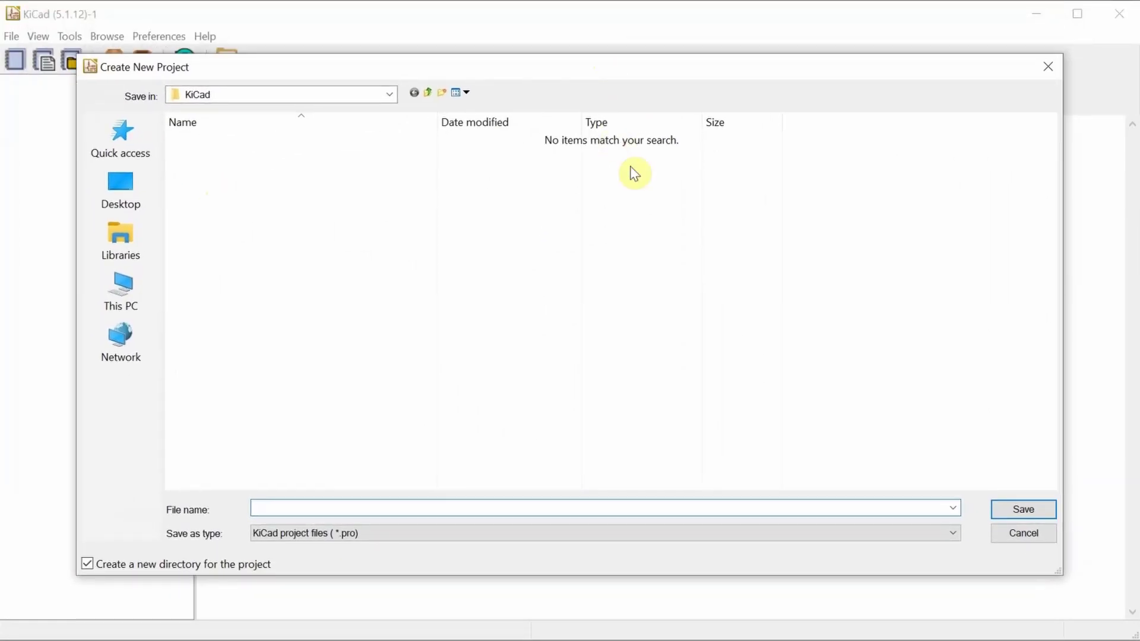
{"action": "type", "text": "charging_capacitor"}
{"action": "key", "text": "Return"}
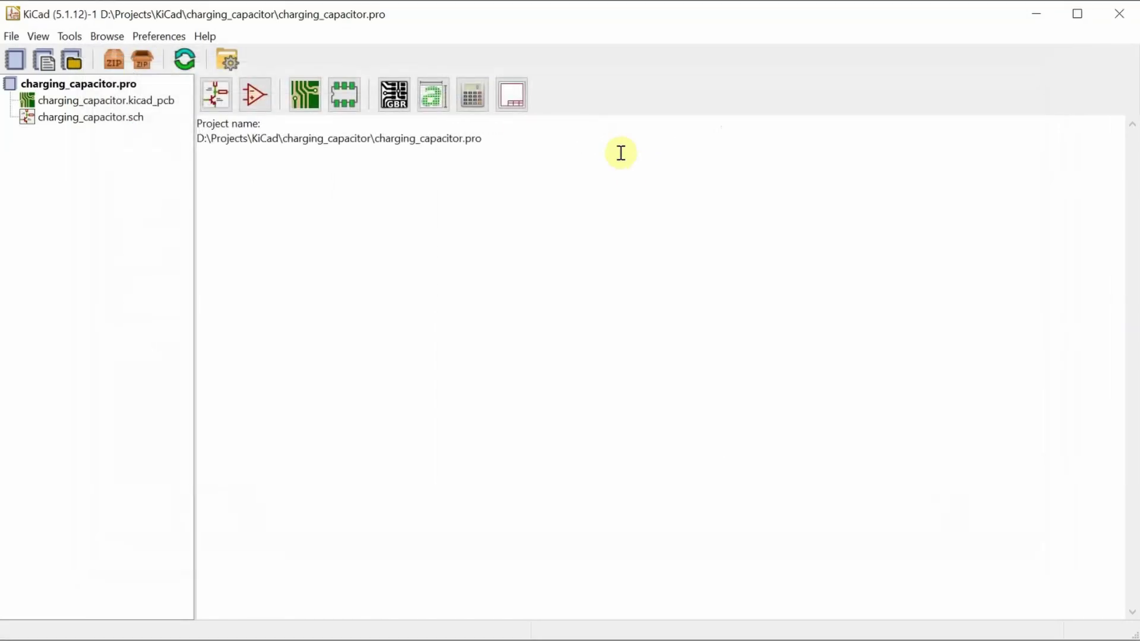
Open charging_capacitor.sch in Eeschema and zoom in on the sheet.
{"action": "double_click", "coordinate": [111, 118]}
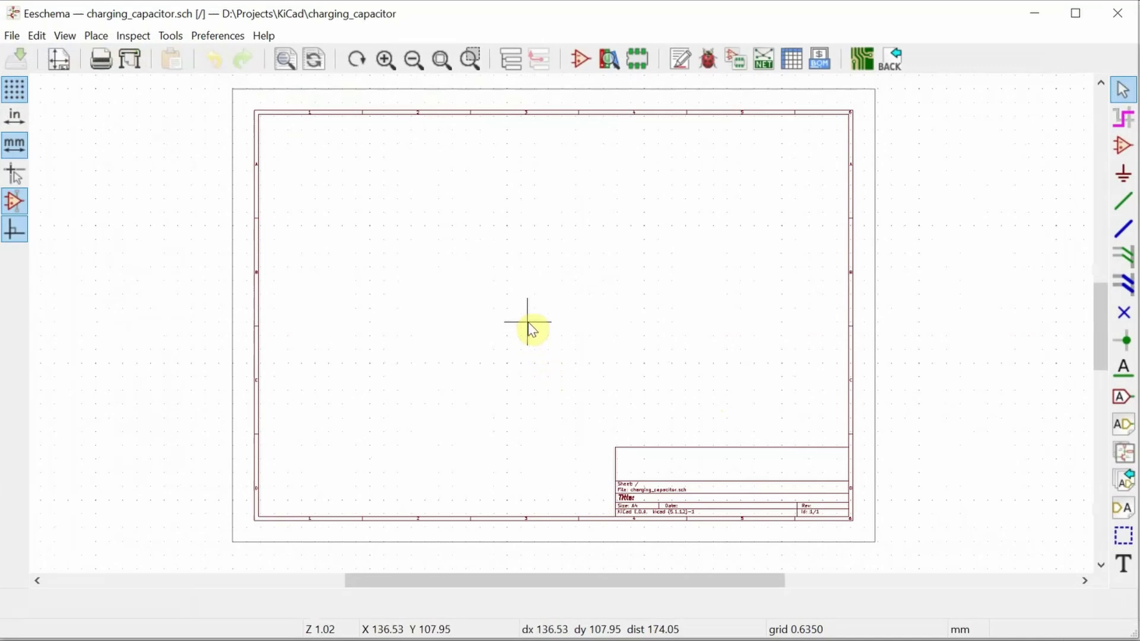
{"action": "scroll", "coordinate": [529, 324], "scroll_direction": "up", "scroll_amount": 4}
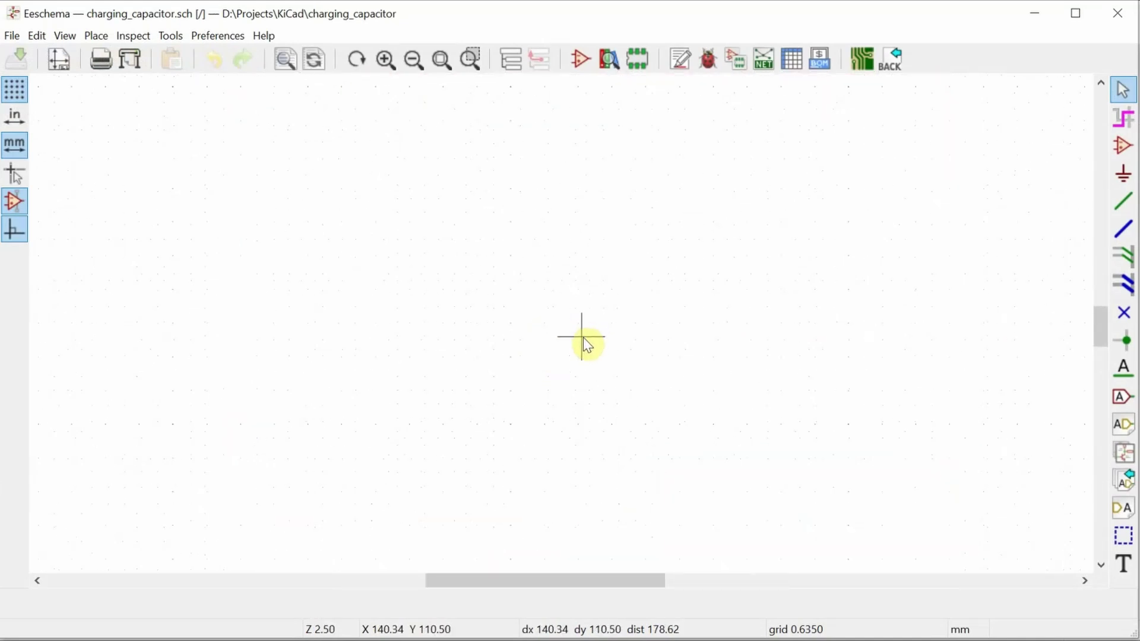
{"action": "scroll", "coordinate": [583, 337], "scroll_direction": "up", "scroll_amount": 3}
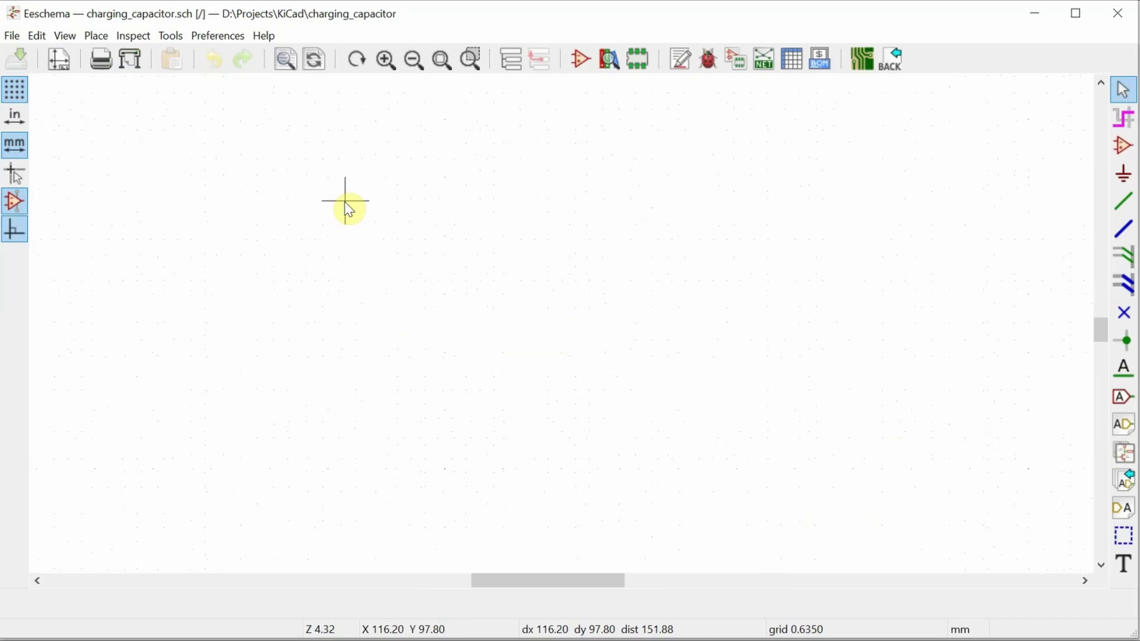
Place a VSOURCE voltage source from the pspice library on the schematic.
{"action": "left_click", "coordinate": [97, 37]}
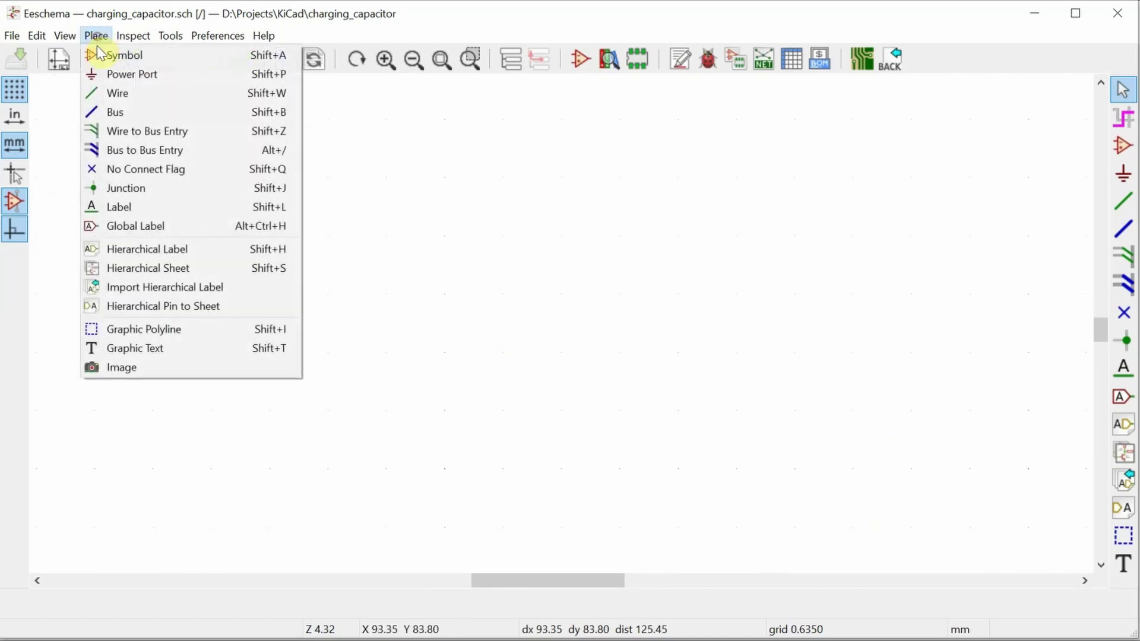
{"action": "left_click", "coordinate": [140, 56]}
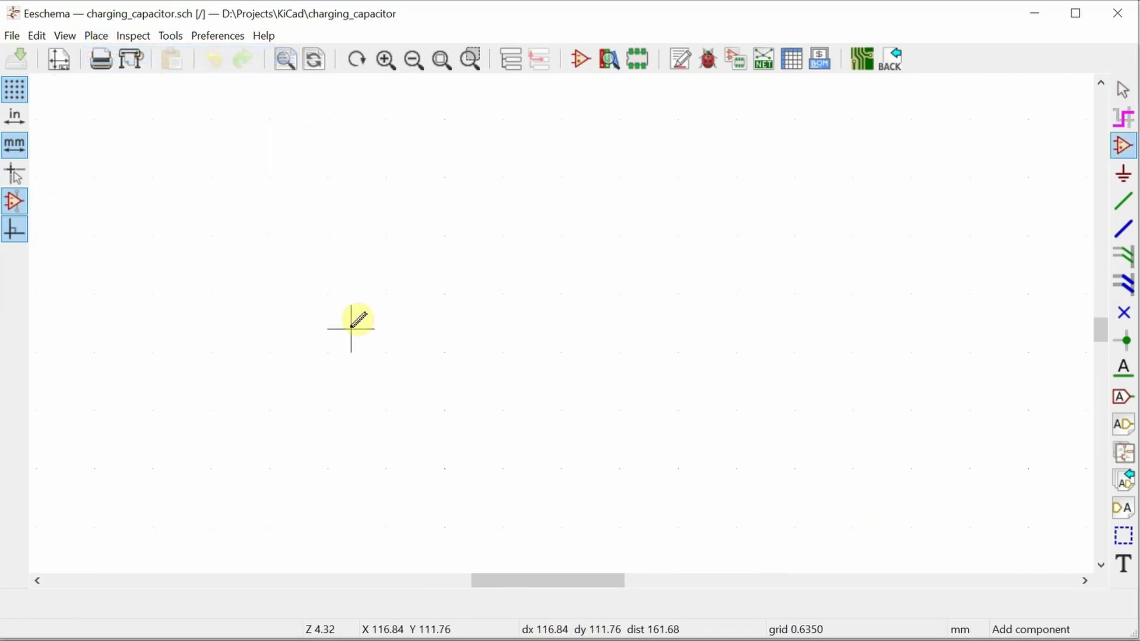
{"action": "left_click", "coordinate": [304, 288]}
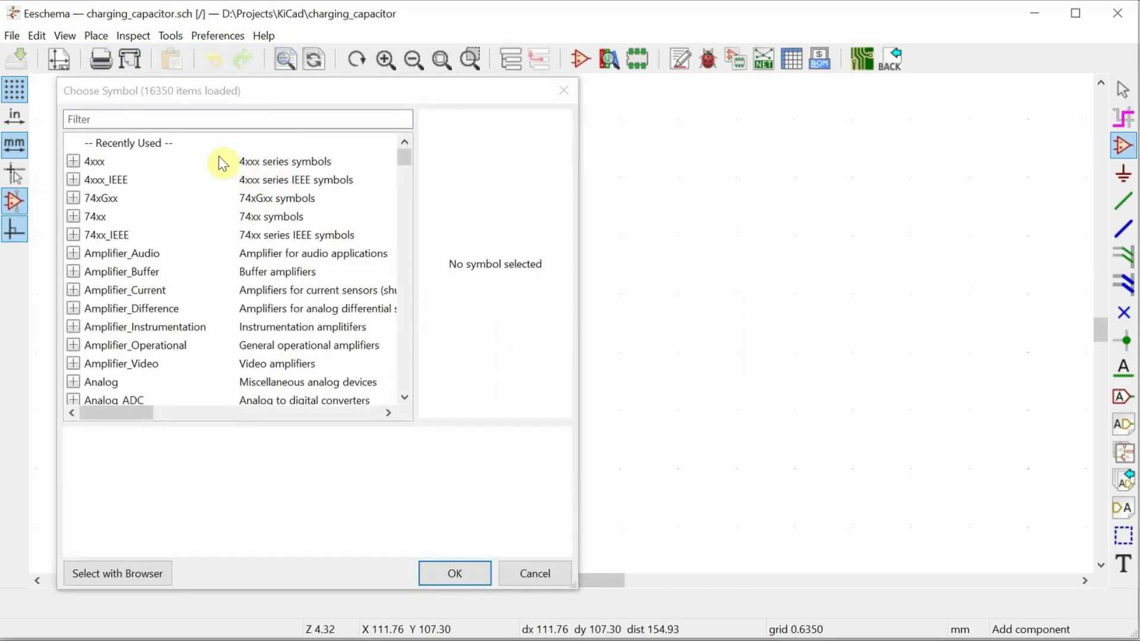
{"action": "left_click", "coordinate": [171, 121]}
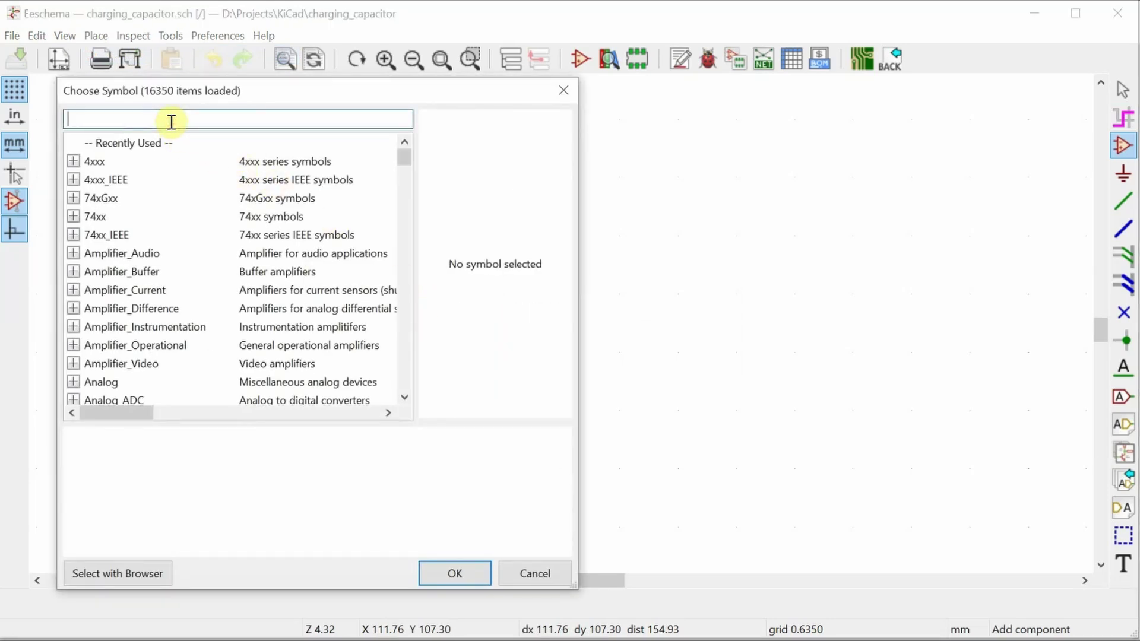
{"action": "type", "text": "vsource"}
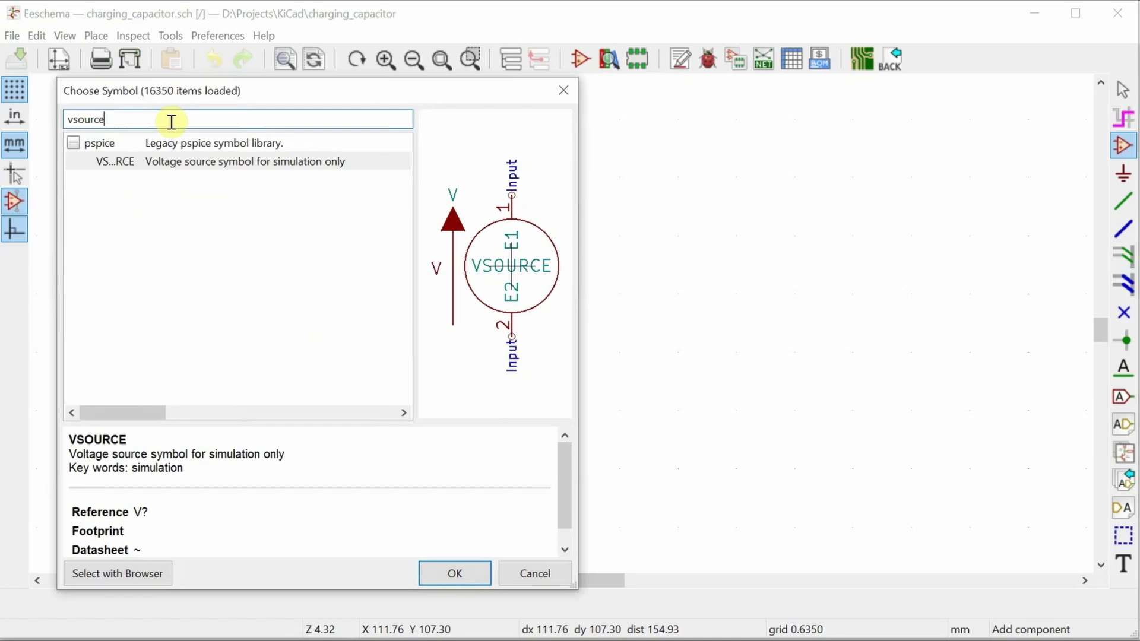
{"action": "key", "text": "Return"}
{"action": "left_click", "coordinate": [304, 287]}
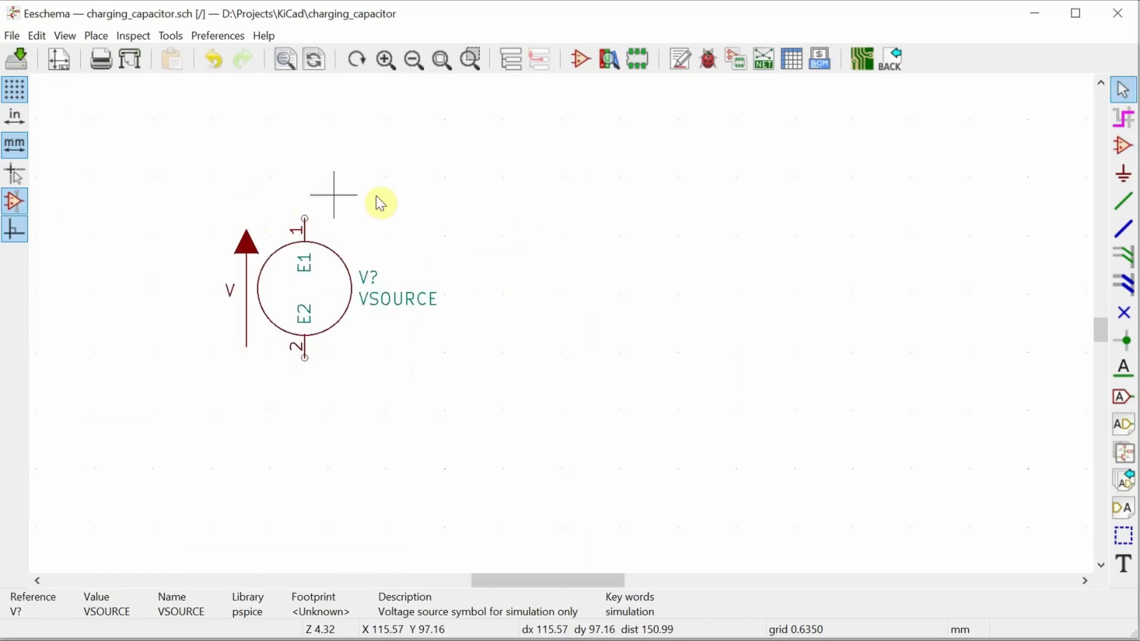
{"action": "left_click", "coordinate": [611, 210]}
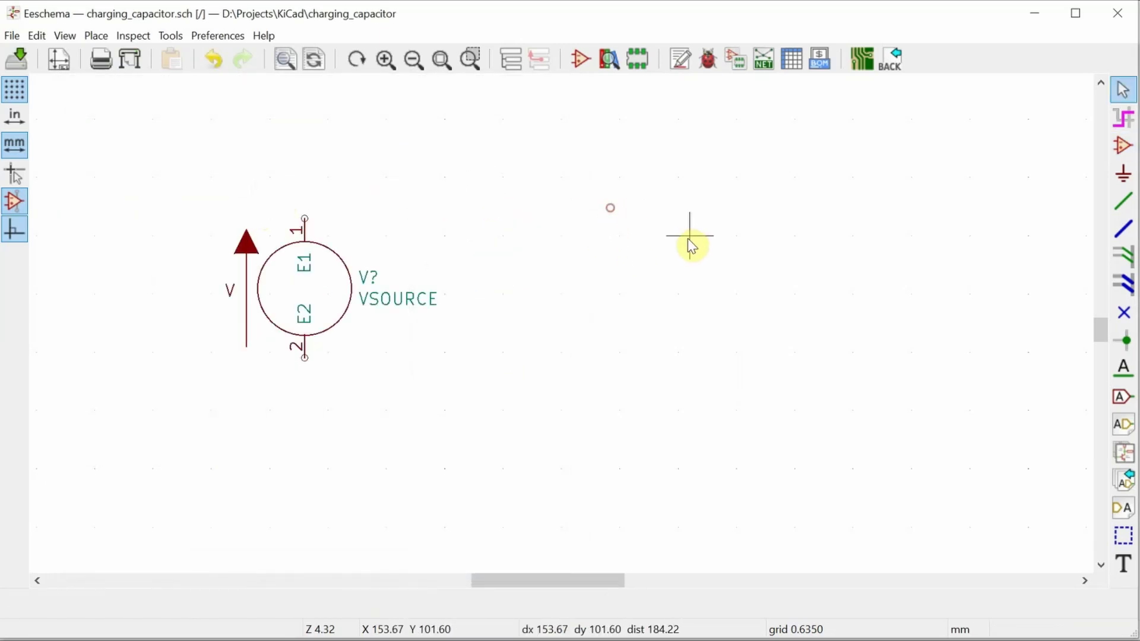
Place a Device resistor R to the right of the voltage source.
{"action": "left_click", "coordinate": [95, 37]}
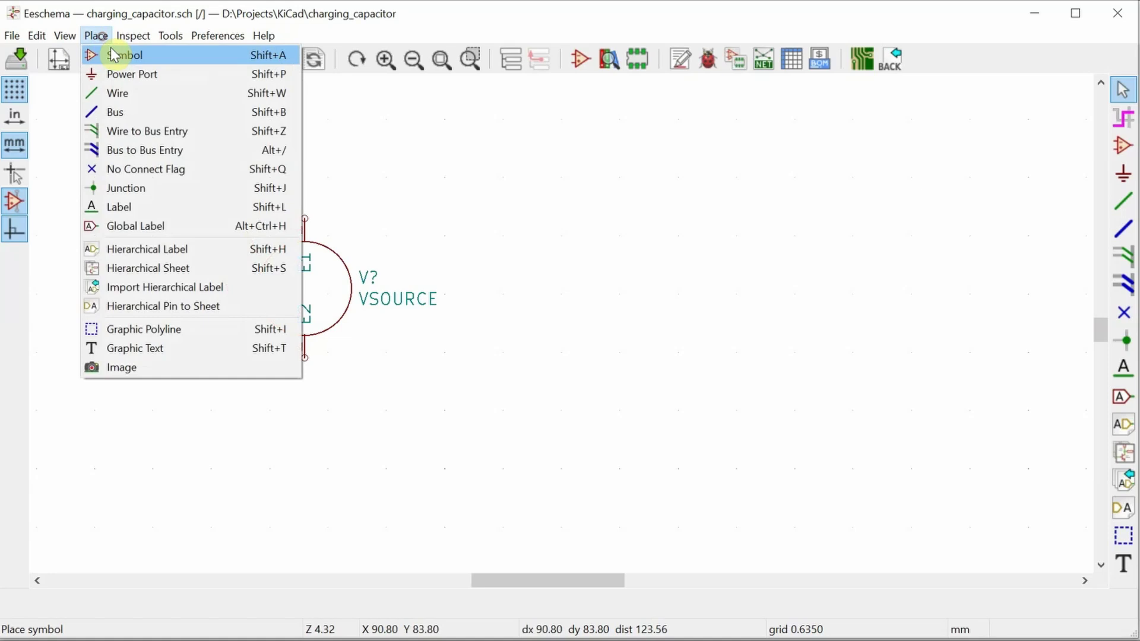
{"action": "left_click", "coordinate": [117, 54]}
{"action": "left_click", "coordinate": [603, 223]}
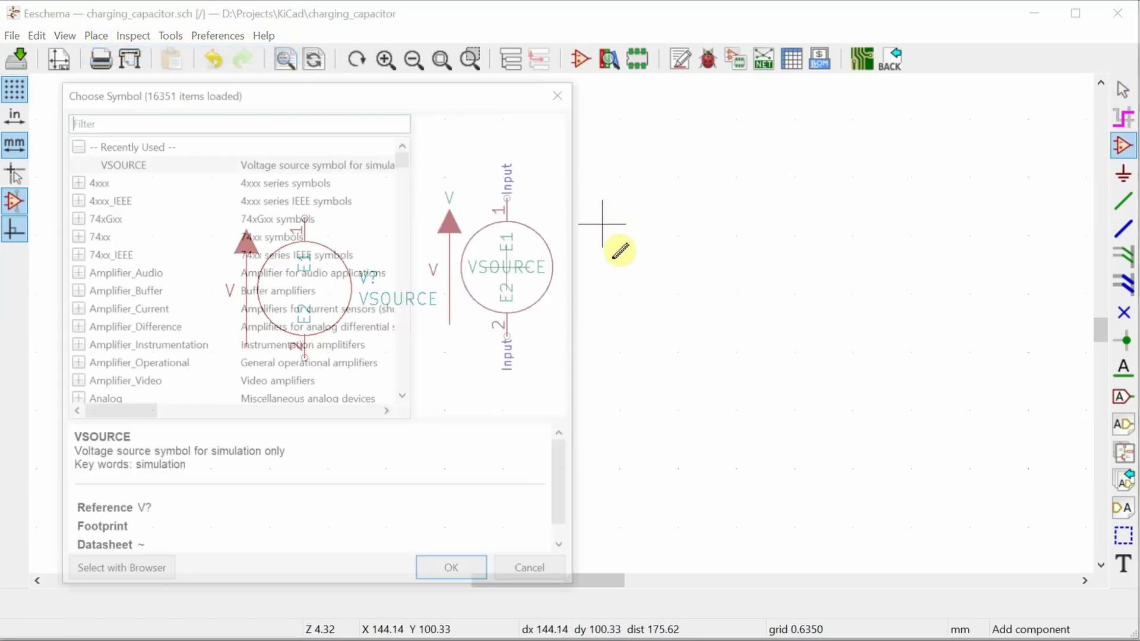
{"action": "type", "text": "r"}
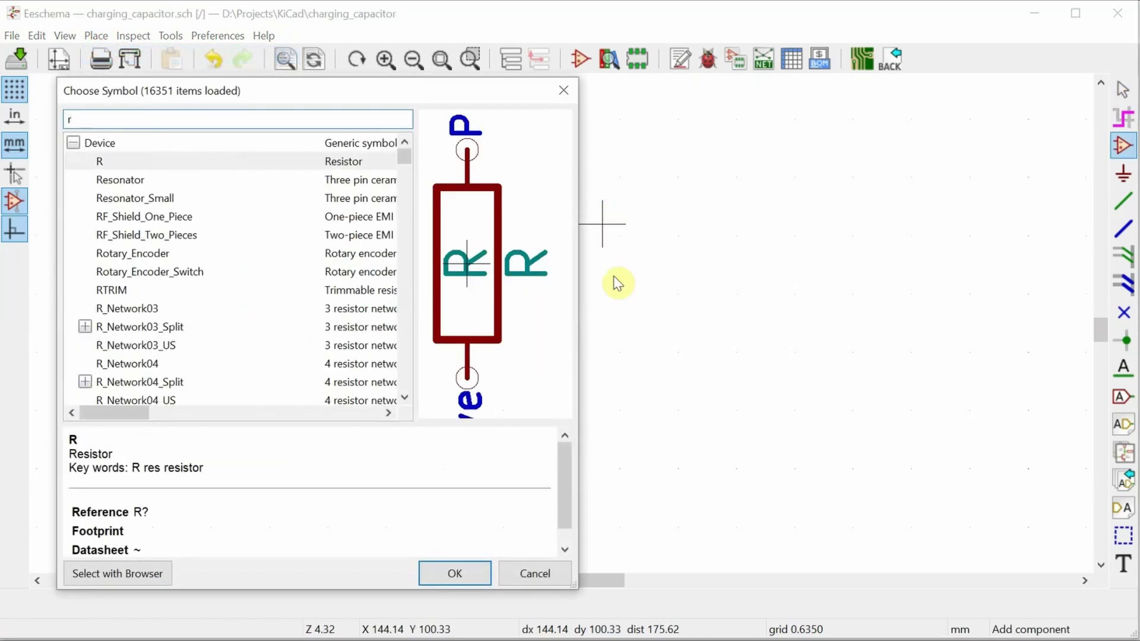
{"action": "key", "text": "Return"}
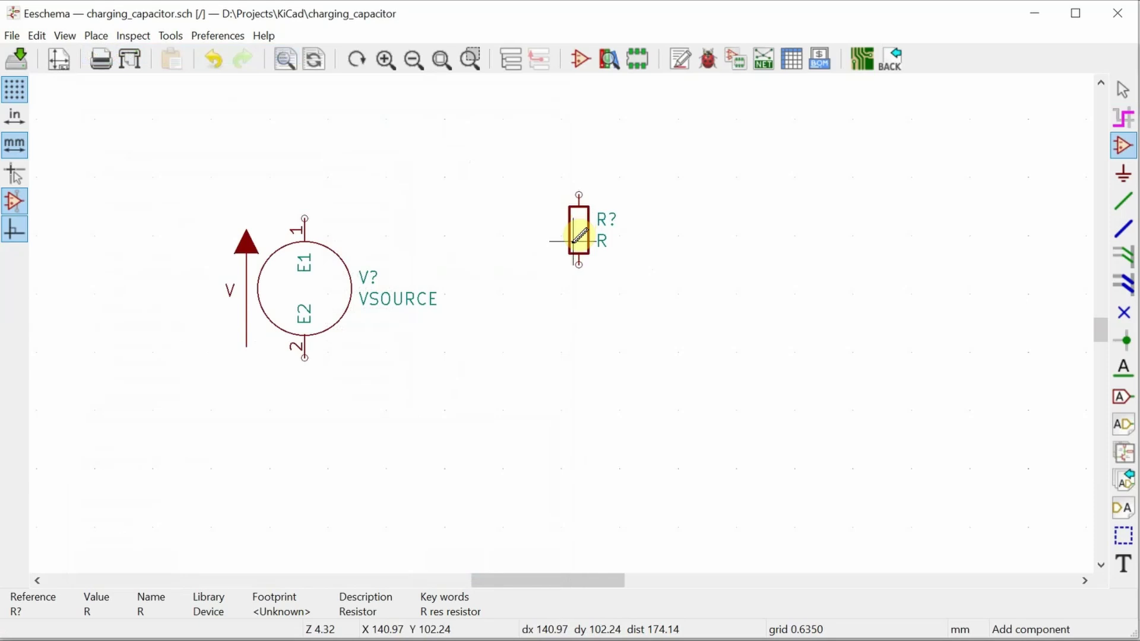
{"action": "left_click", "coordinate": [579, 230]}
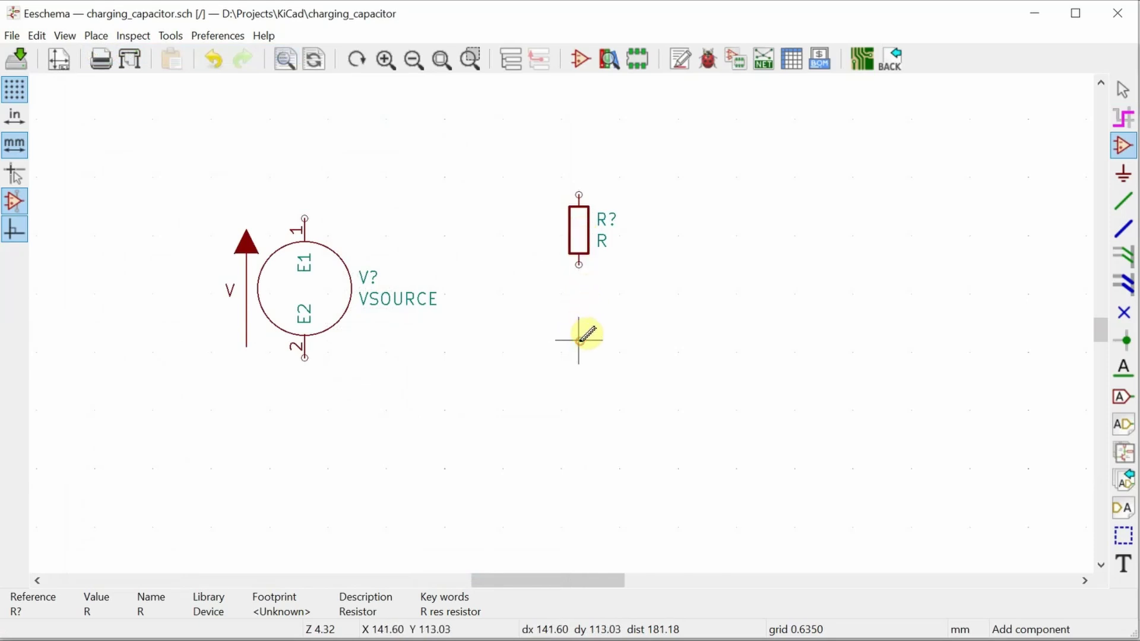
Place an unpolarized capacitor C directly below the resistor.
{"action": "left_click", "coordinate": [576, 341]}
{"action": "type", "text": "c"}
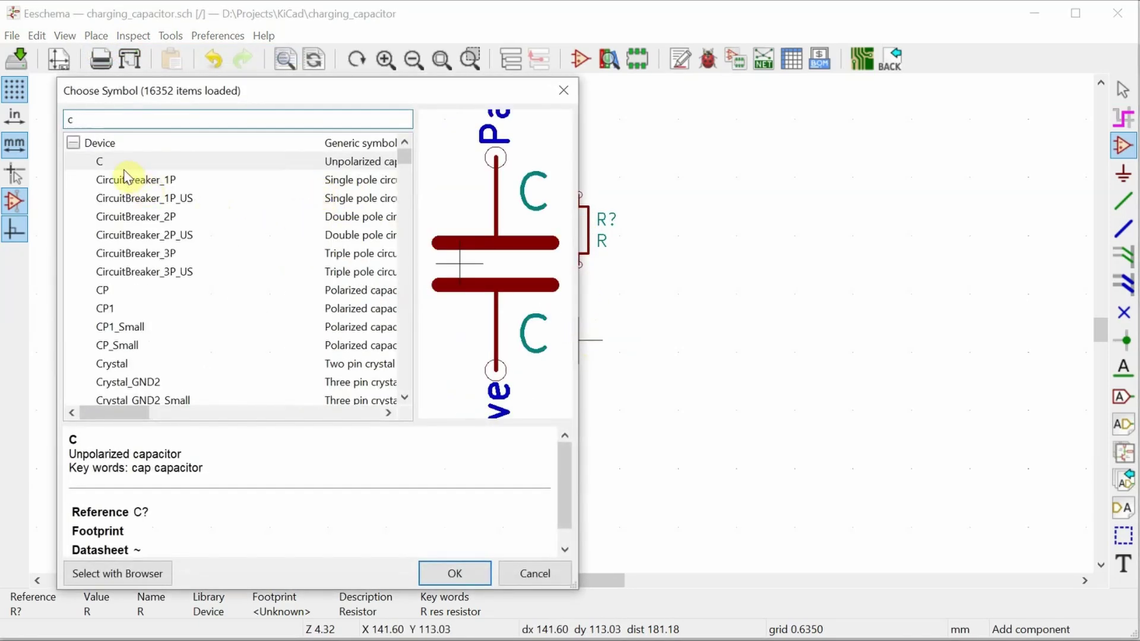
{"action": "left_click", "coordinate": [111, 166]}
{"action": "key", "text": "Return"}
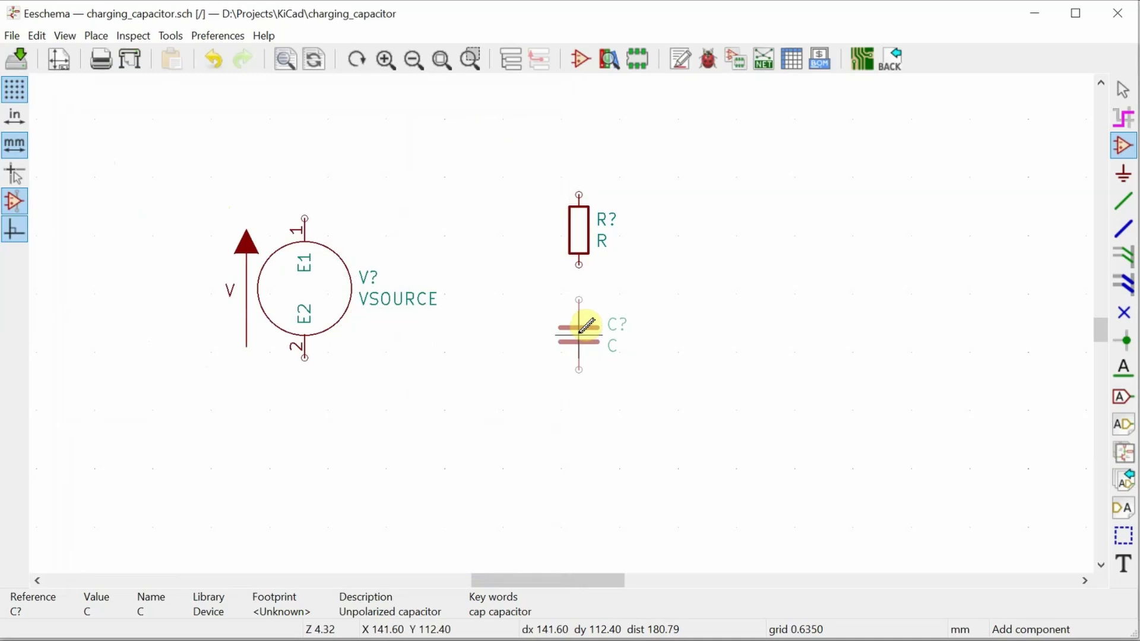
{"action": "left_click", "coordinate": [578, 328]}
{"action": "key", "text": "Escape"}
Wire the source, resistor and capacitor into a closed loop.
{"action": "left_click", "coordinate": [1123, 200]}
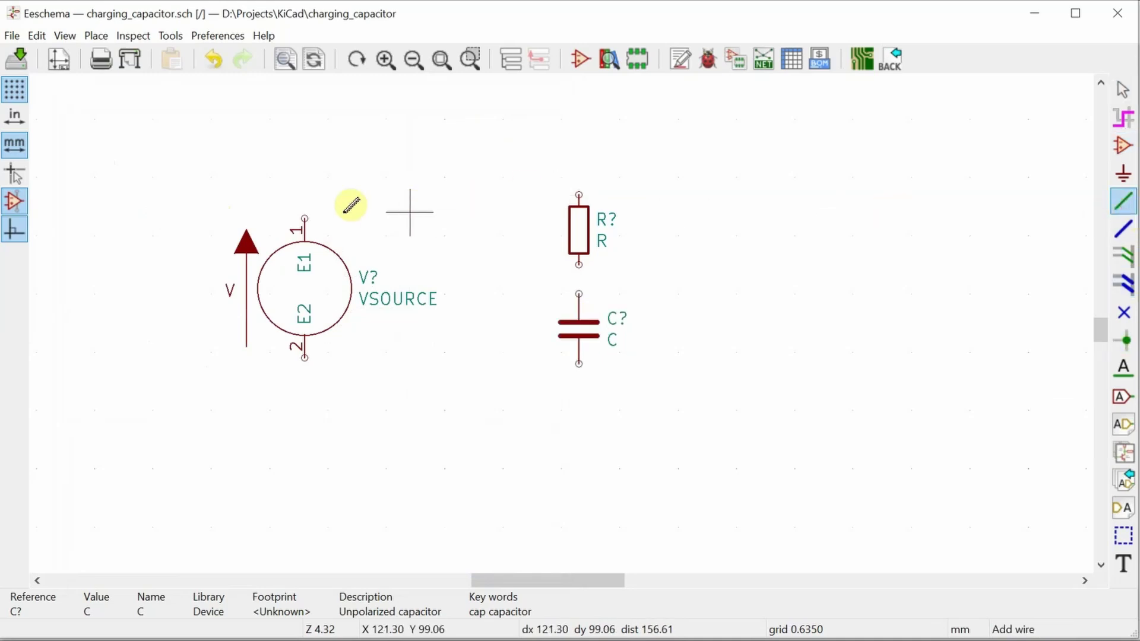
{"action": "left_click", "coordinate": [305, 218]}
{"action": "left_click", "coordinate": [304, 159]}
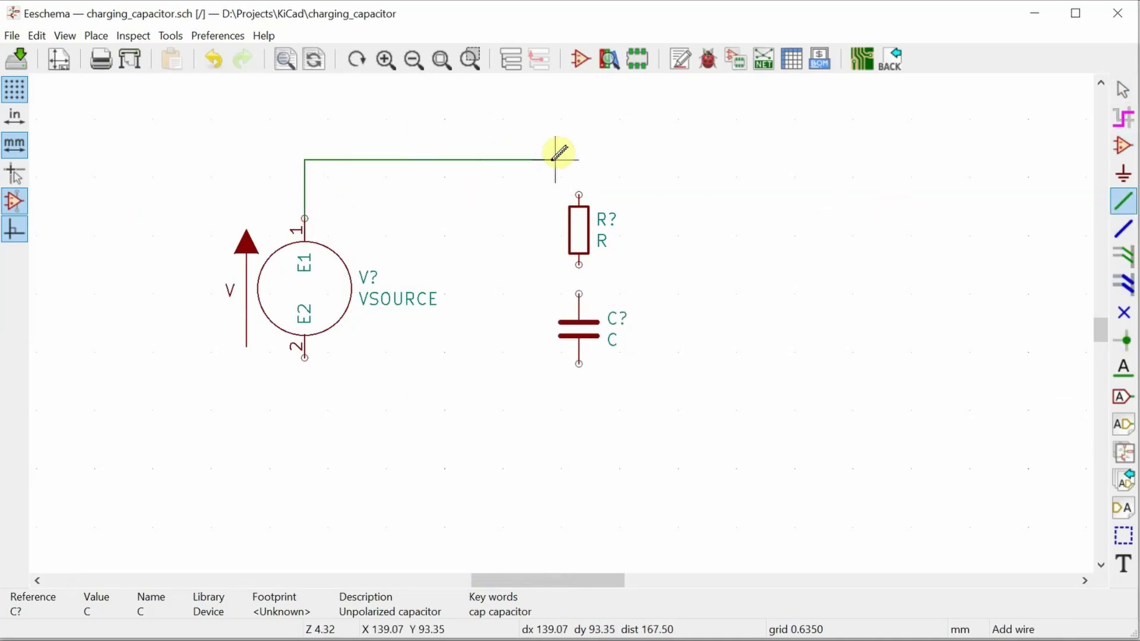
{"action": "left_click", "coordinate": [579, 195]}
{"action": "left_click", "coordinate": [579, 264]}
{"action": "left_click", "coordinate": [579, 294]}
{"action": "left_click", "coordinate": [579, 364]}
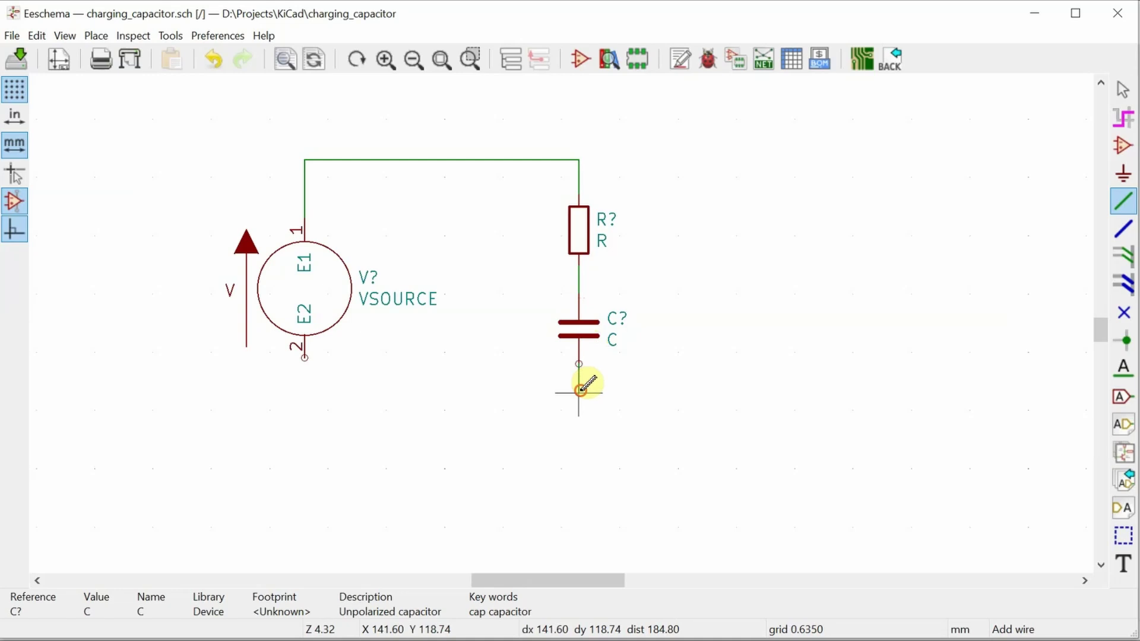
{"action": "left_click", "coordinate": [579, 392]}
{"action": "left_click", "coordinate": [304, 358]}
{"action": "key", "text": "Escape"}
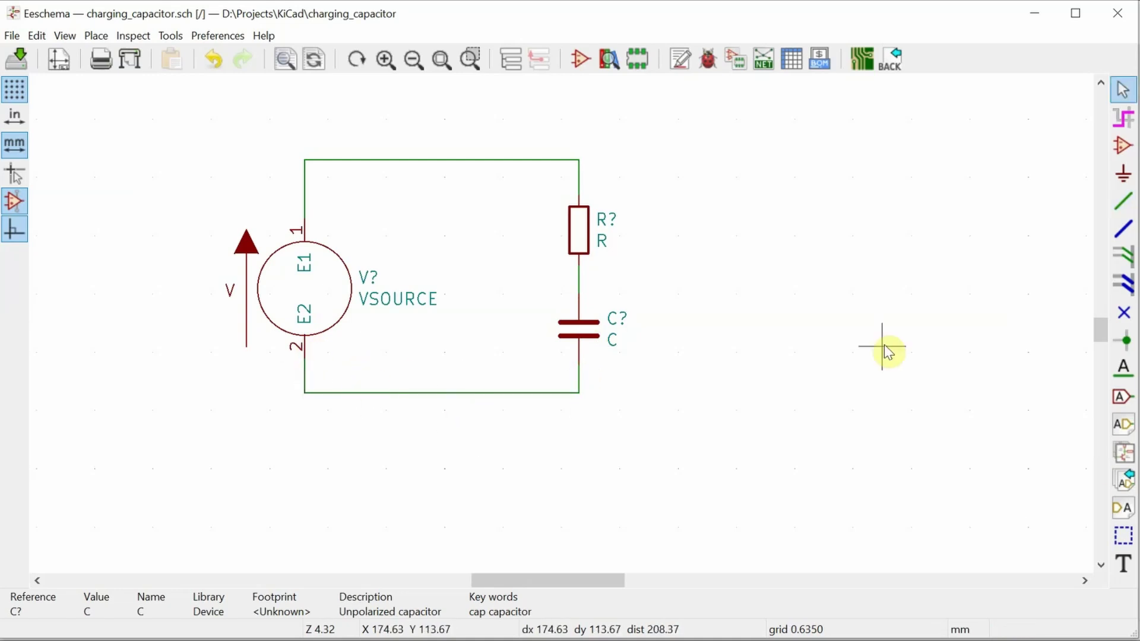
Place the pspice 0 ground below the circuit and wire it to the bottom wire.
{"action": "left_click", "coordinate": [96, 35]}
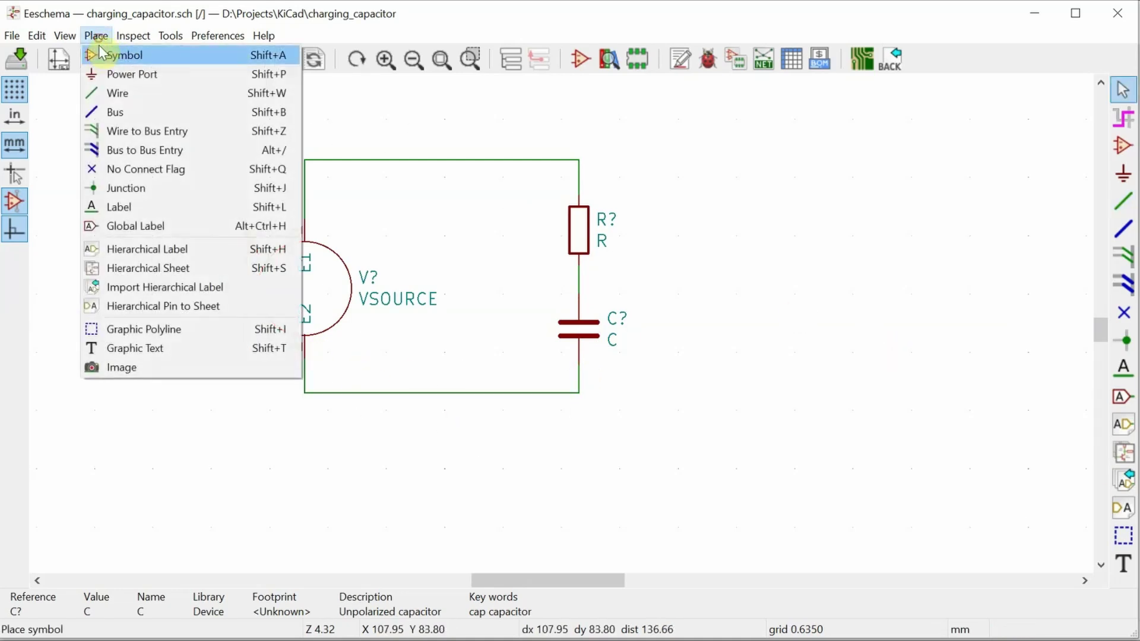
{"action": "left_click", "coordinate": [111, 55]}
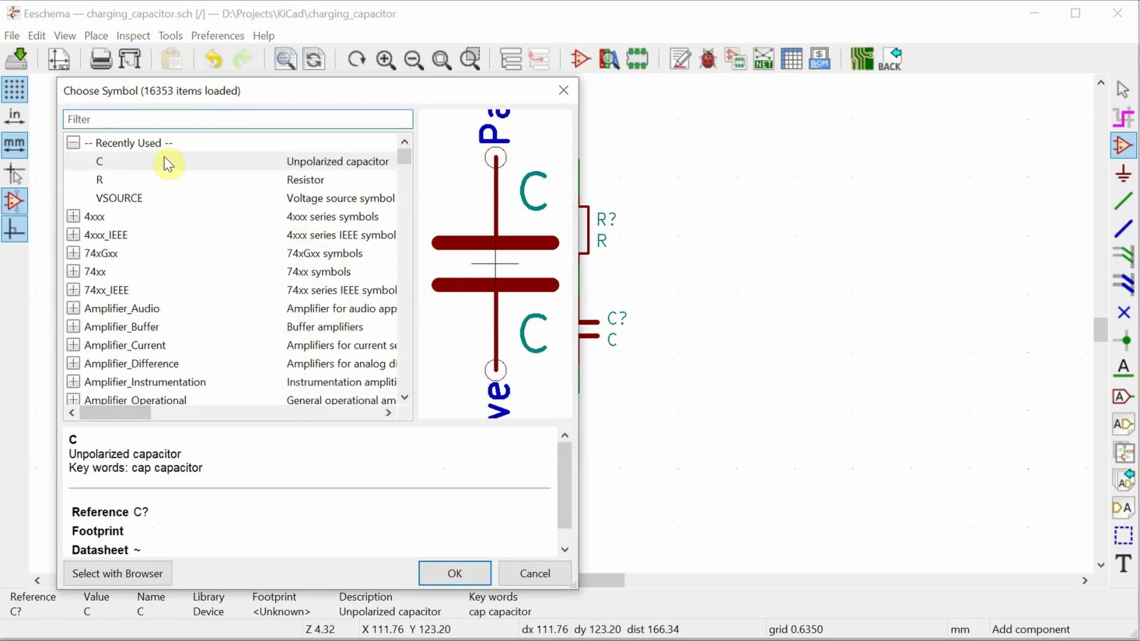
{"action": "left_click", "coordinate": [304, 433]}
{"action": "type", "text": "0"}
{"action": "key", "text": "Return"}
{"action": "left_click", "coordinate": [305, 433]}
{"action": "key", "text": "Escape"}
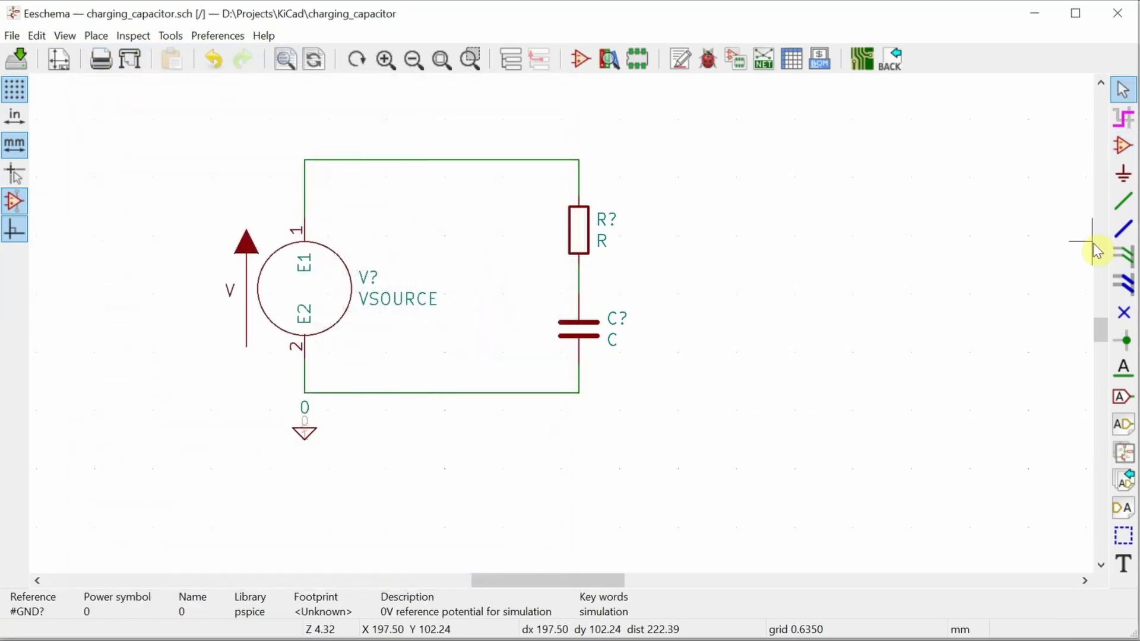
{"action": "left_click", "coordinate": [1124, 200]}
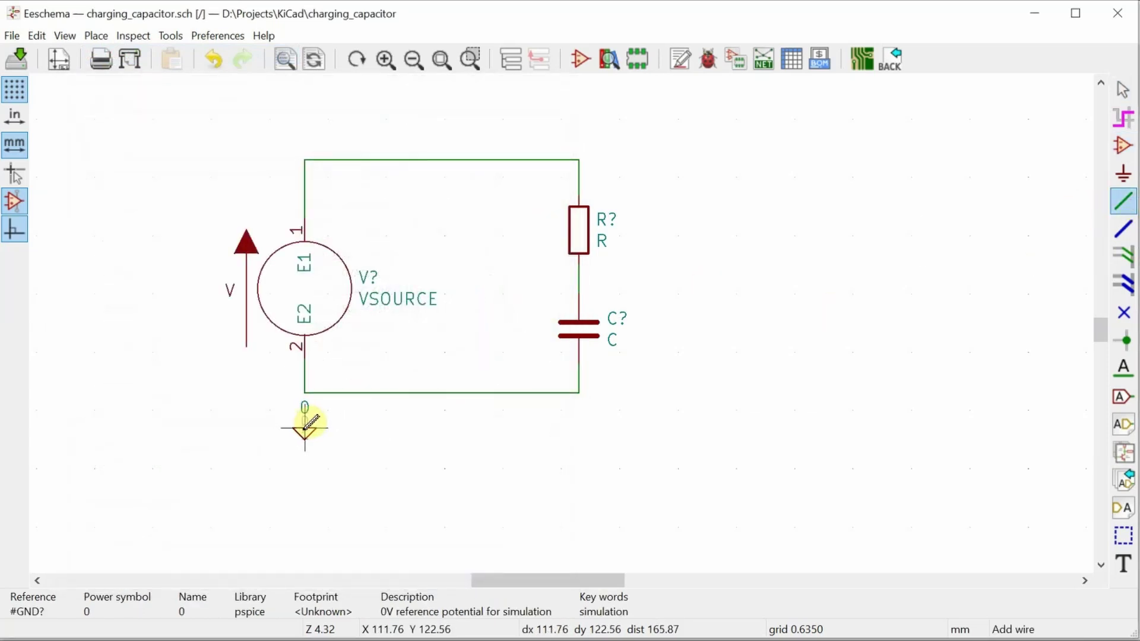
{"action": "left_click", "coordinate": [305, 406]}
{"action": "left_click", "coordinate": [304, 393]}
Edit the value fields: dc(15) on the source, 10k on R, 100u on C.
{"action": "key", "text": "Escape"}
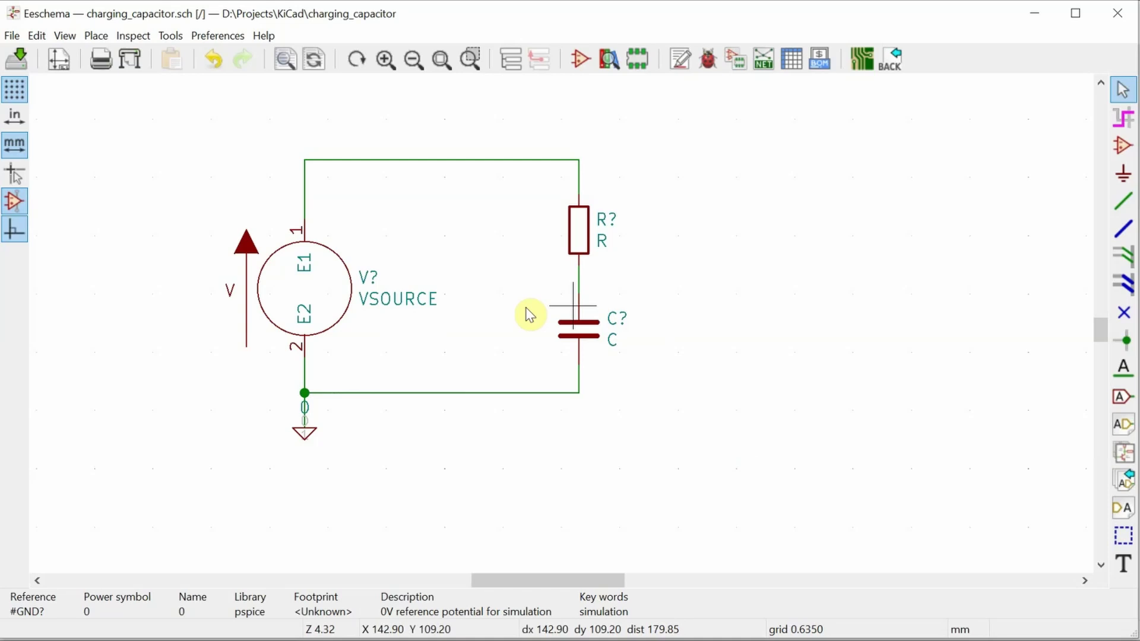
{"action": "double_click", "coordinate": [383, 299]}
{"action": "type", "text": "d"}
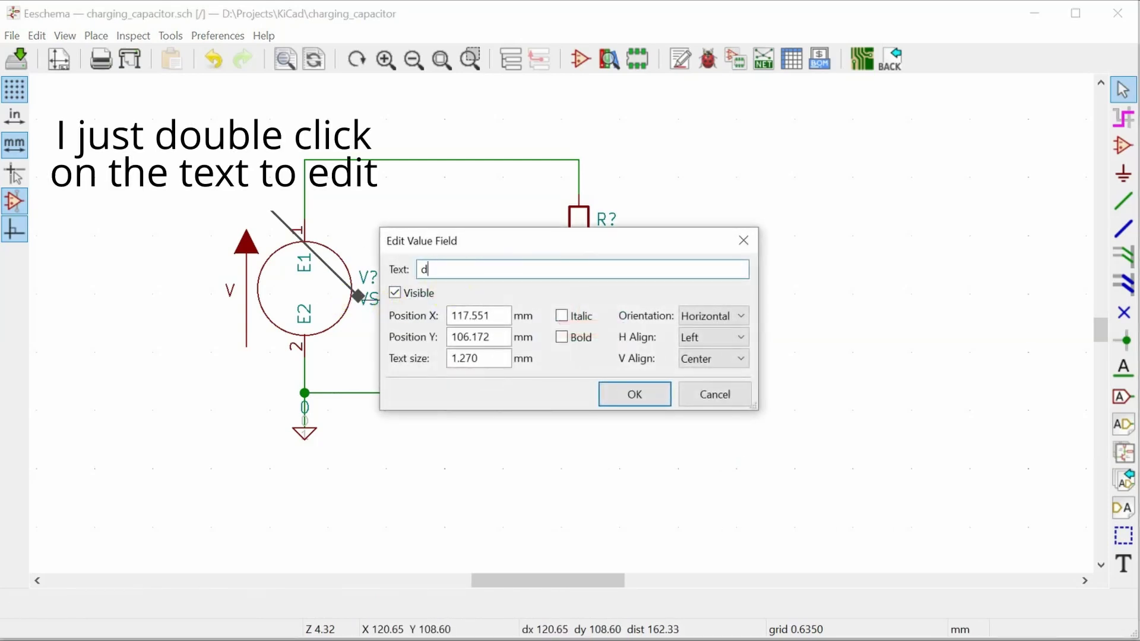
{"action": "type", "text": "c(15)"}
{"action": "key", "text": "Return"}
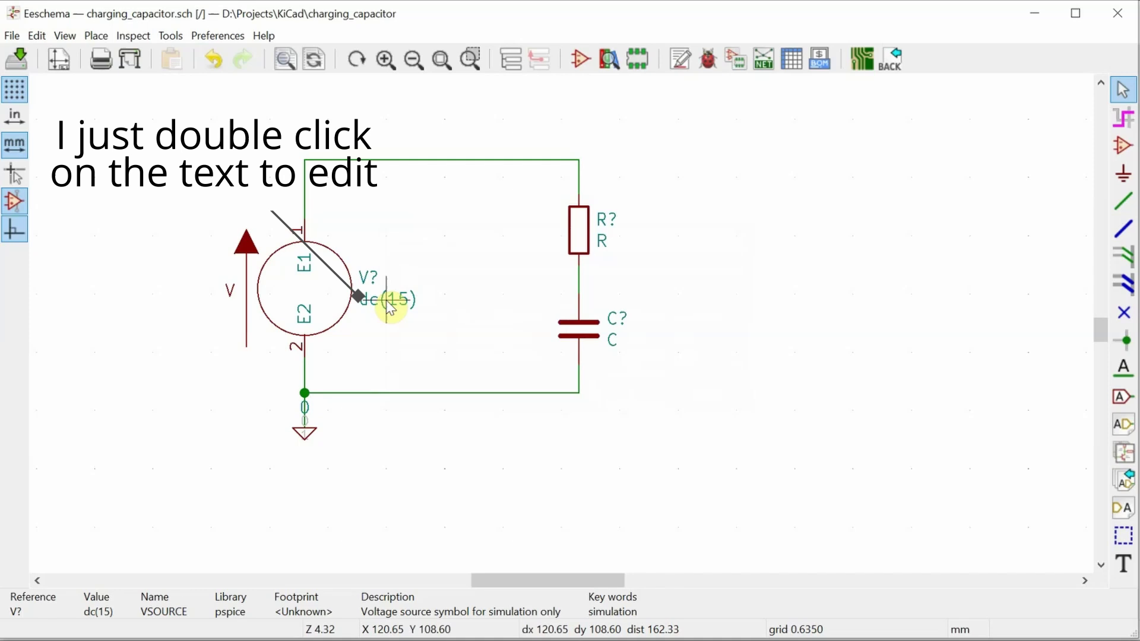
{"action": "double_click", "coordinate": [602, 242]}
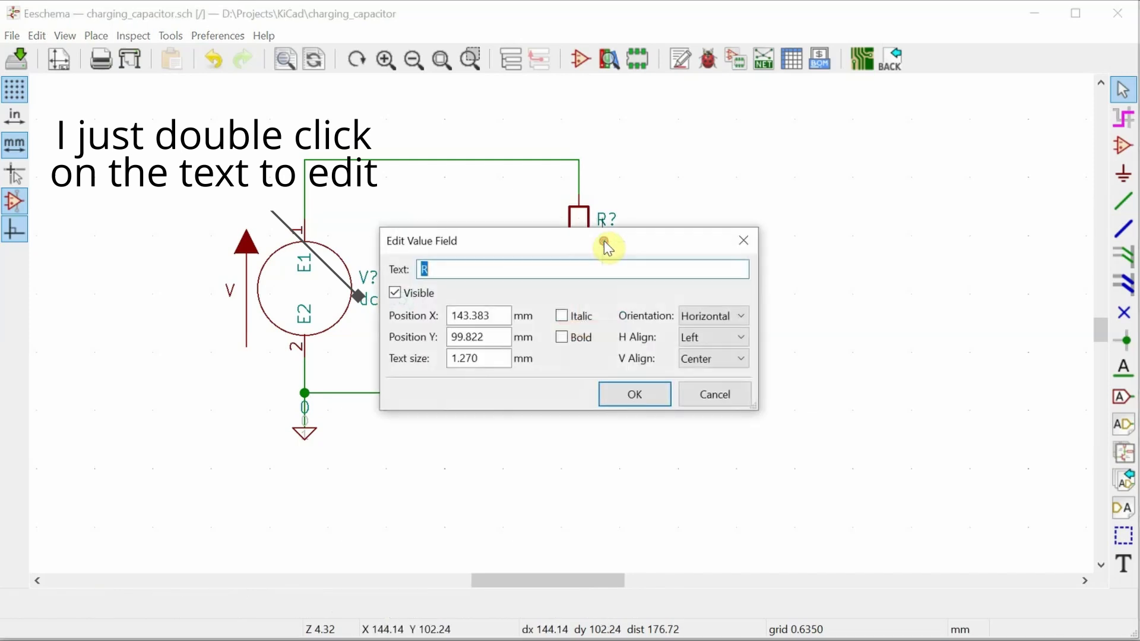
{"action": "type", "text": "10k"}
{"action": "key", "text": "Return"}
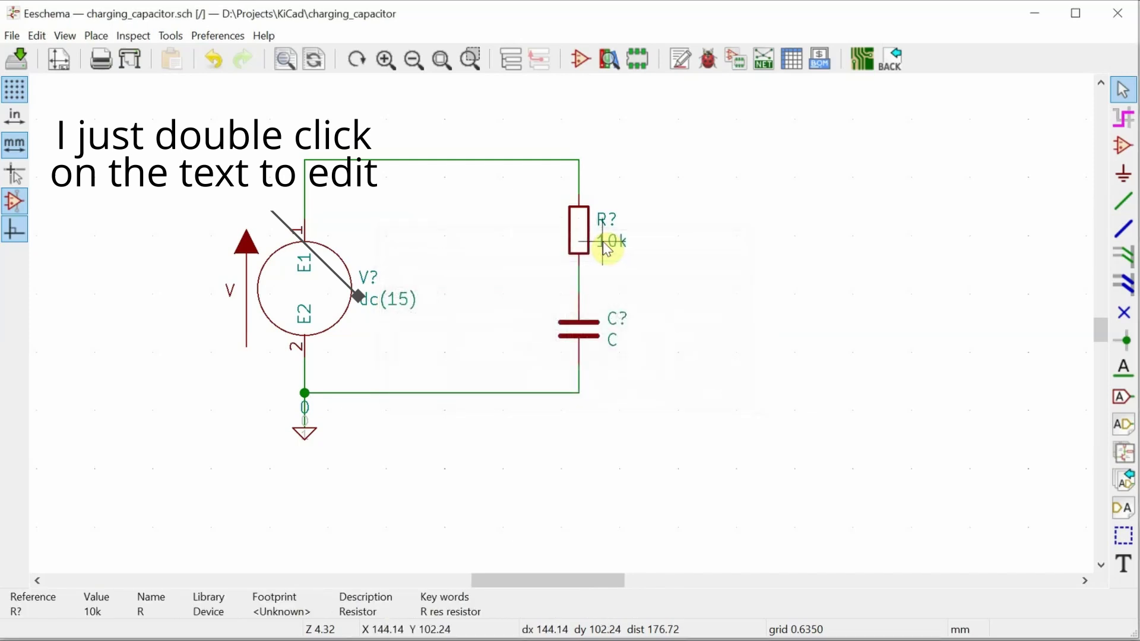
{"action": "double_click", "coordinate": [614, 340]}
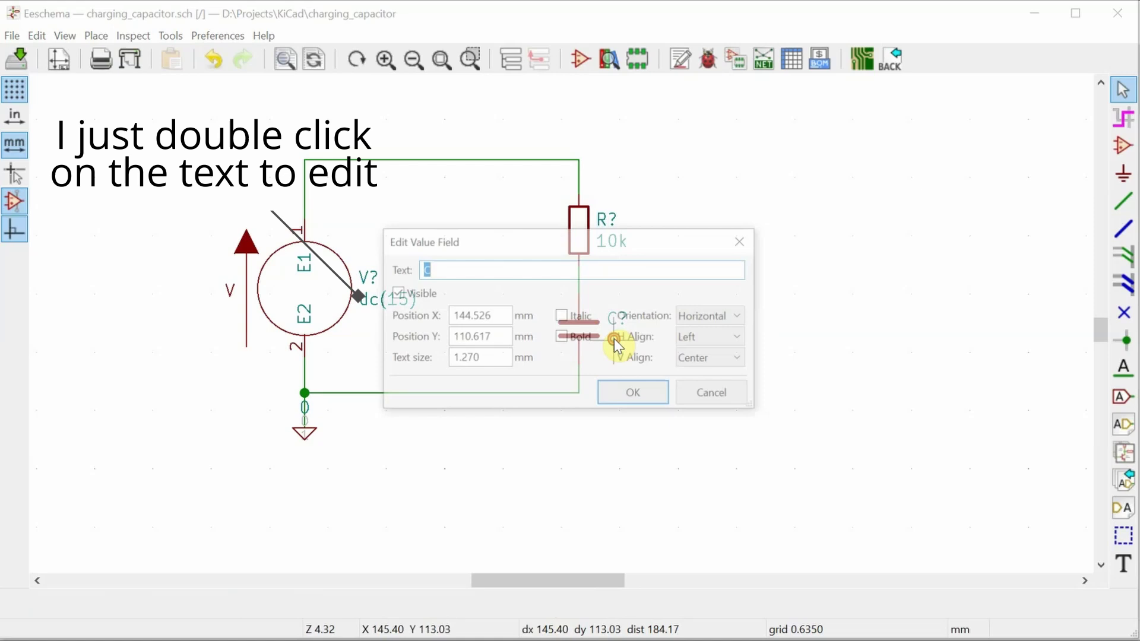
{"action": "type", "text": "100u"}
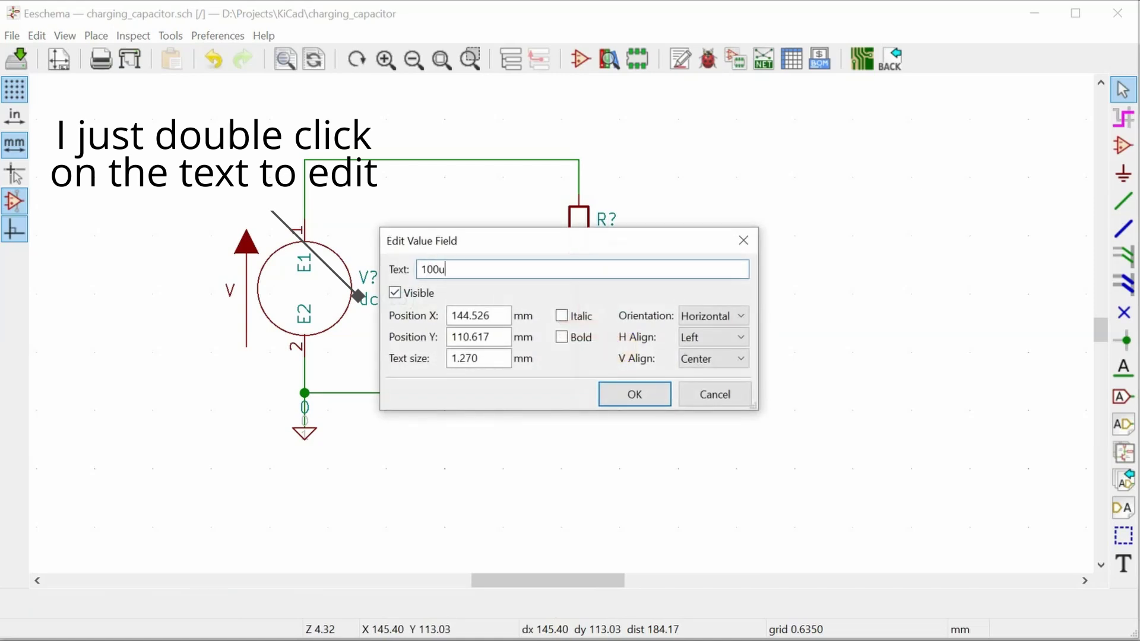
{"action": "key", "text": "Return"}
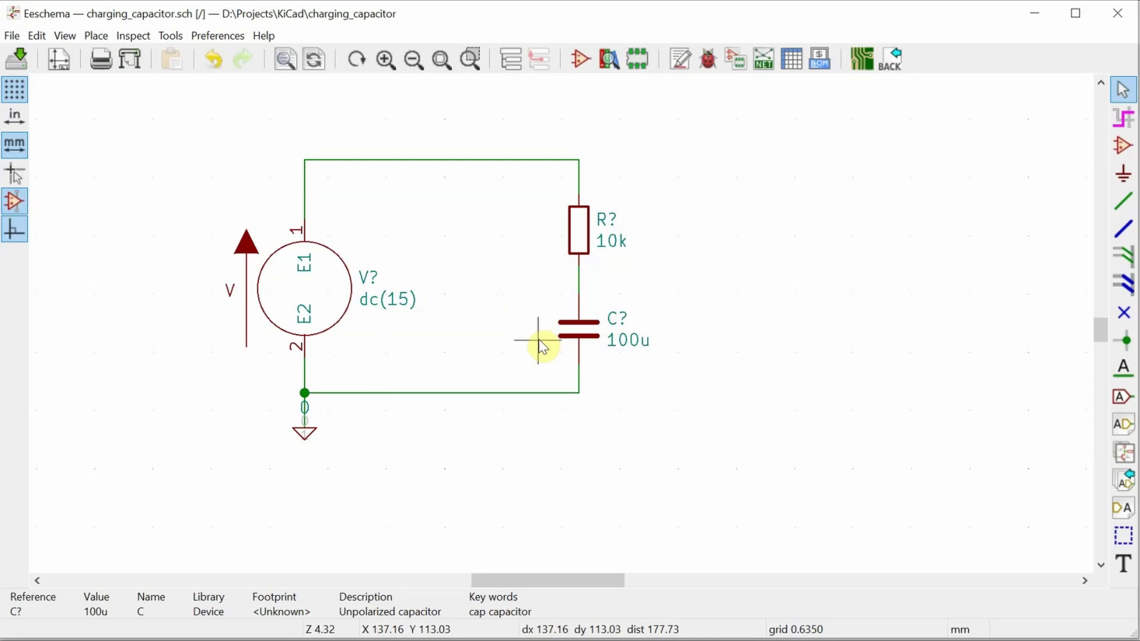
Run Annotate Schematic to number the parts V1, R1 and C1.
{"action": "left_click", "coordinate": [170, 36]}
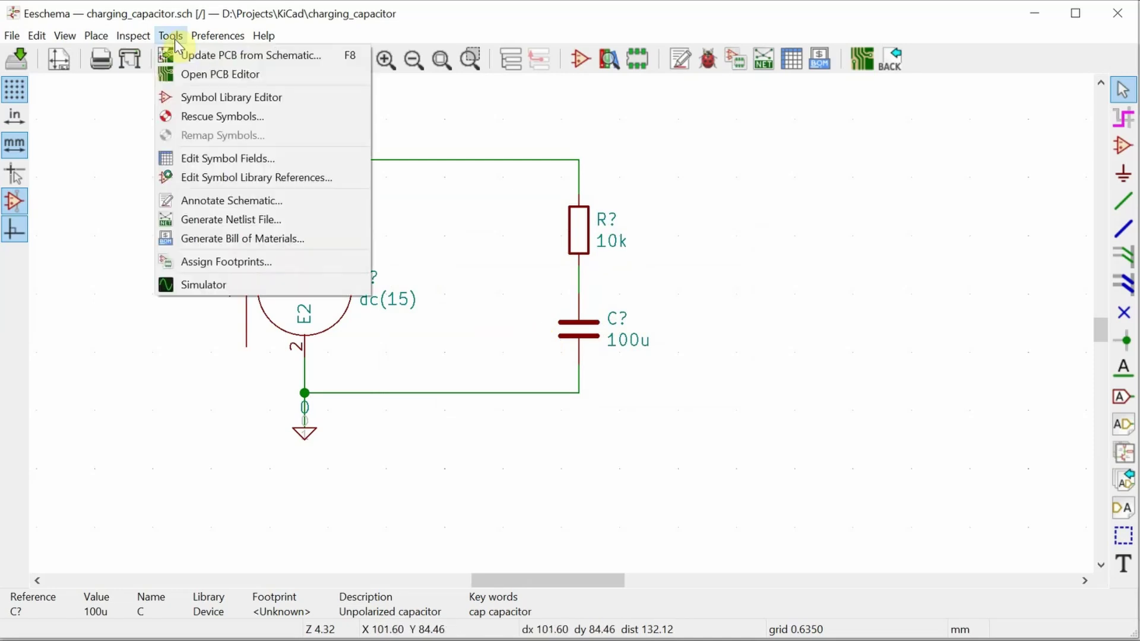
{"action": "left_click", "coordinate": [219, 200]}
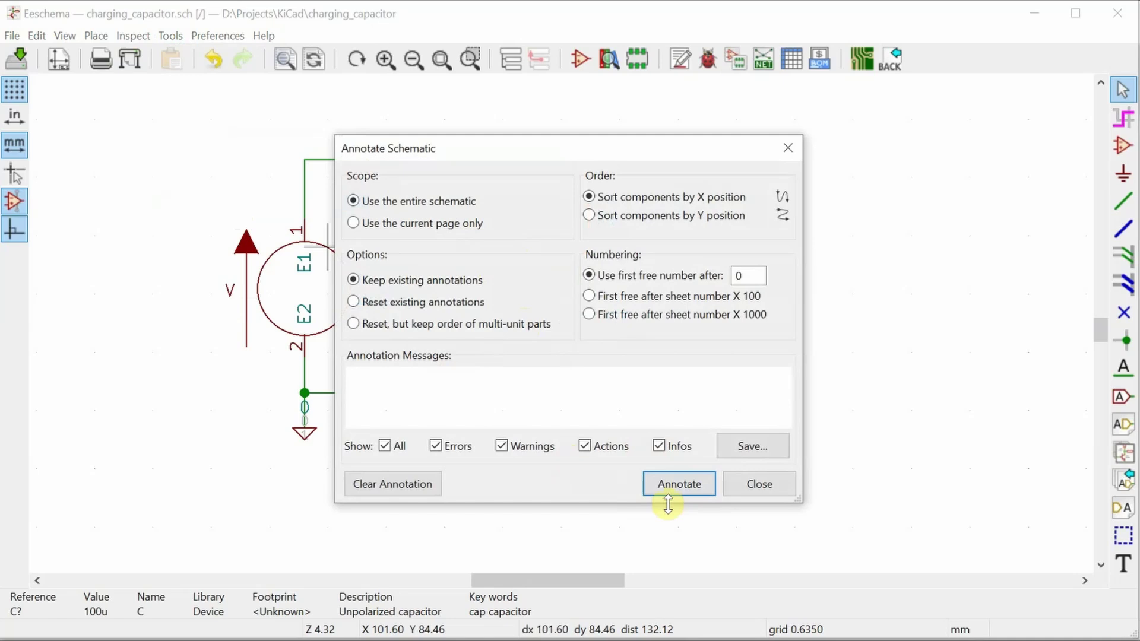
{"action": "left_click", "coordinate": [679, 484]}
{"action": "left_click", "coordinate": [766, 483]}
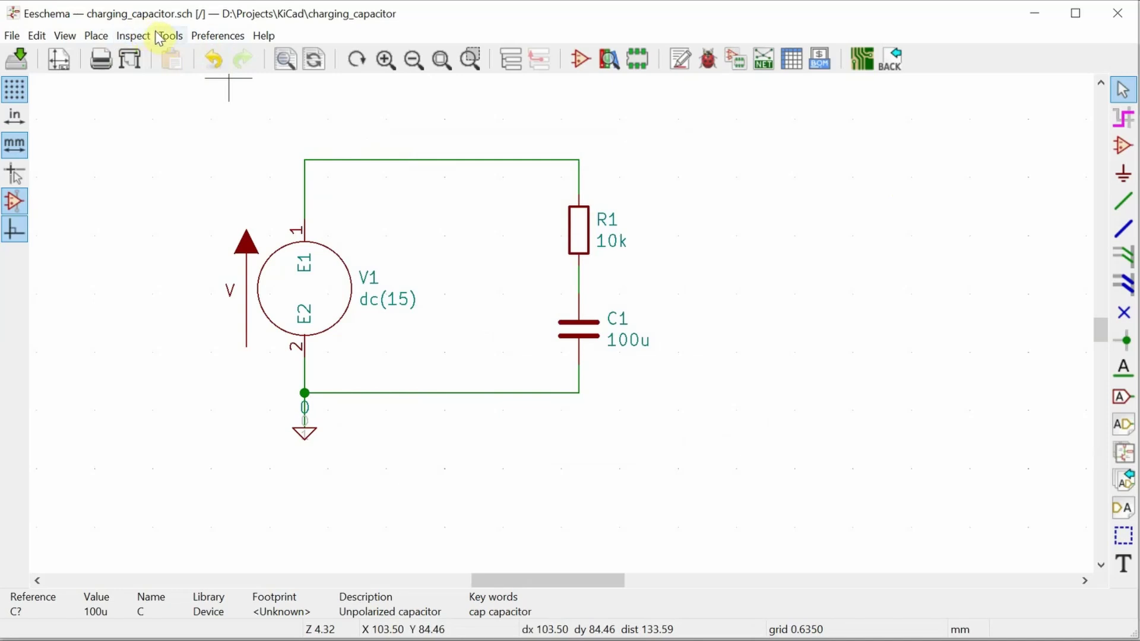
Add graphic text '.tran 0.1 10' just right of the ground symbol.
{"action": "left_click", "coordinate": [96, 37]}
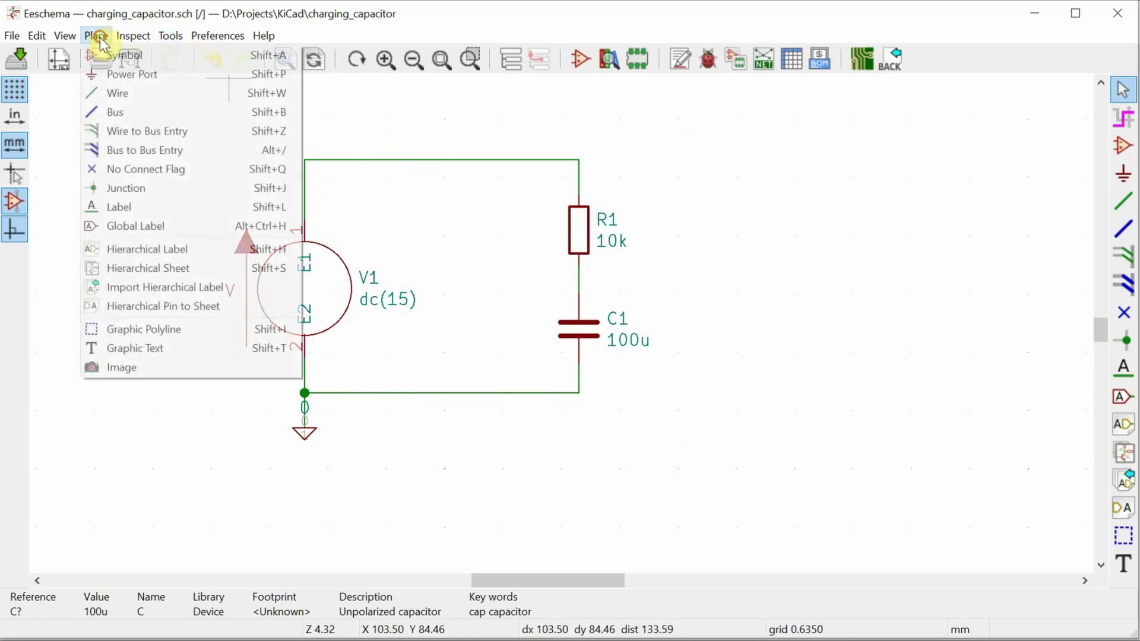
{"action": "left_click", "coordinate": [140, 355]}
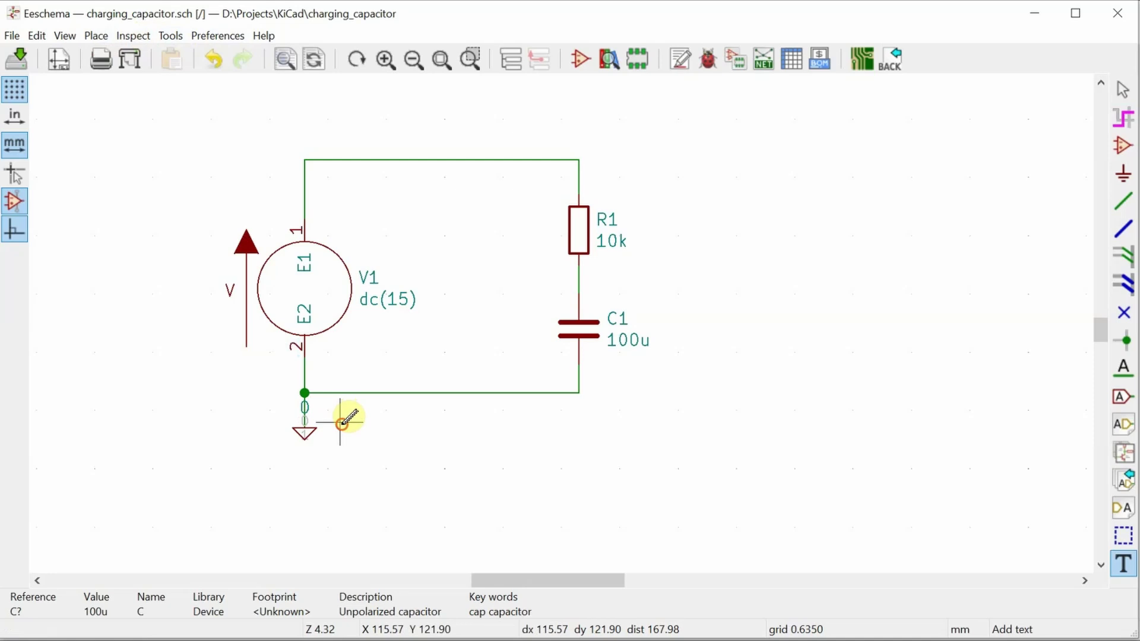
{"action": "left_click", "coordinate": [340, 422]}
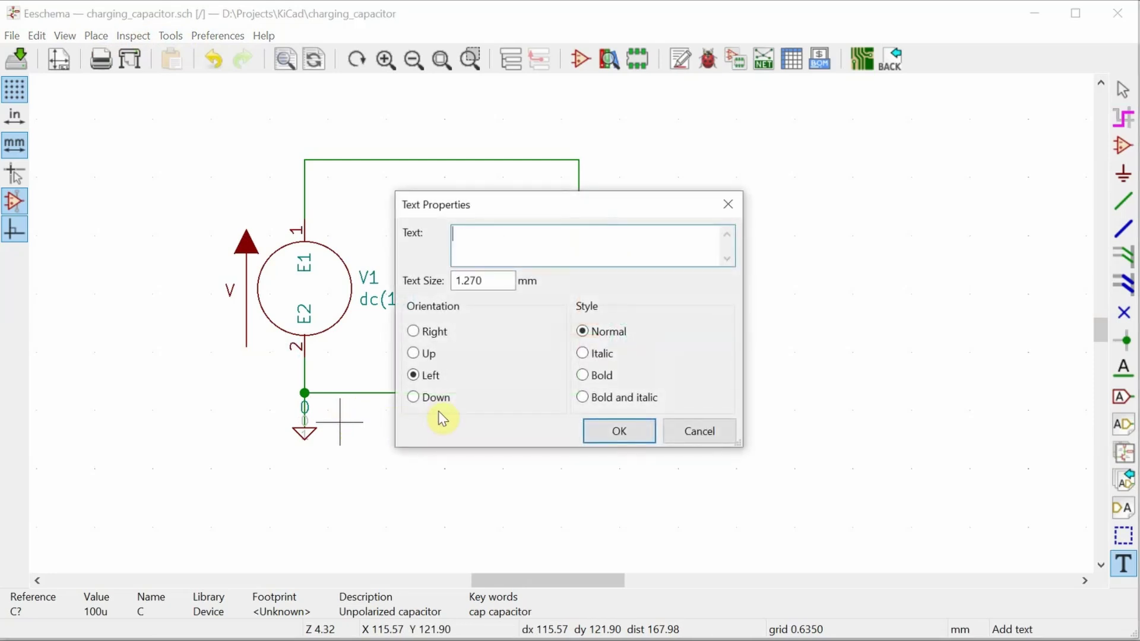
{"action": "type", "text": ".tran"}
{"action": "left_click_drag", "start_coordinate": [502, 201], "coordinate": [404, 472]}
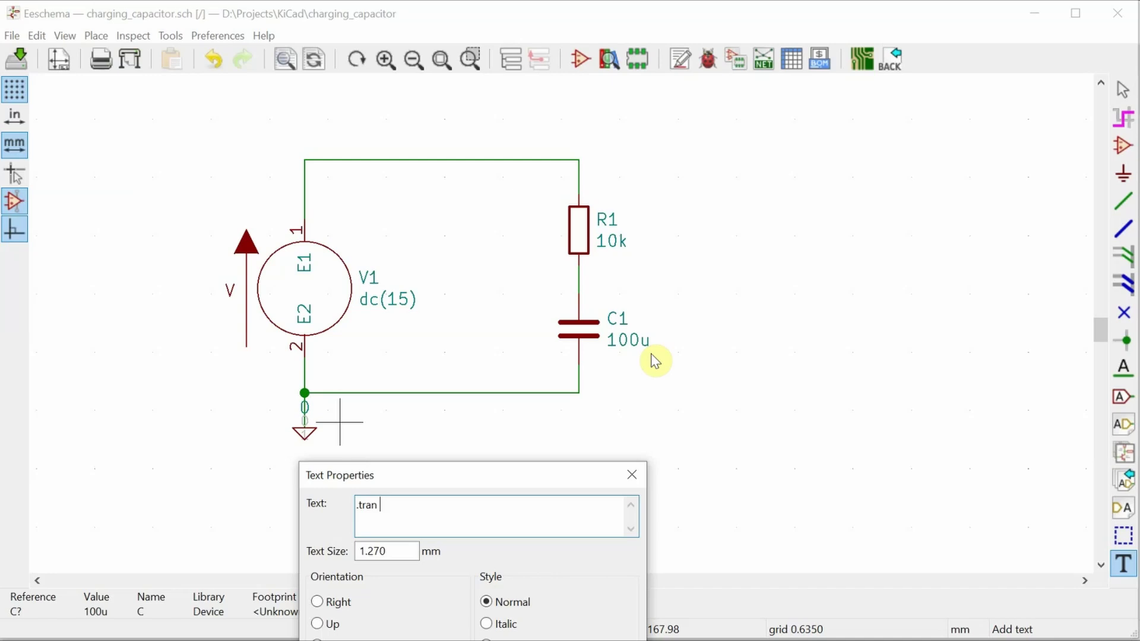
{"action": "type", "text": "0.1 10"}
{"action": "key", "text": "Return"}
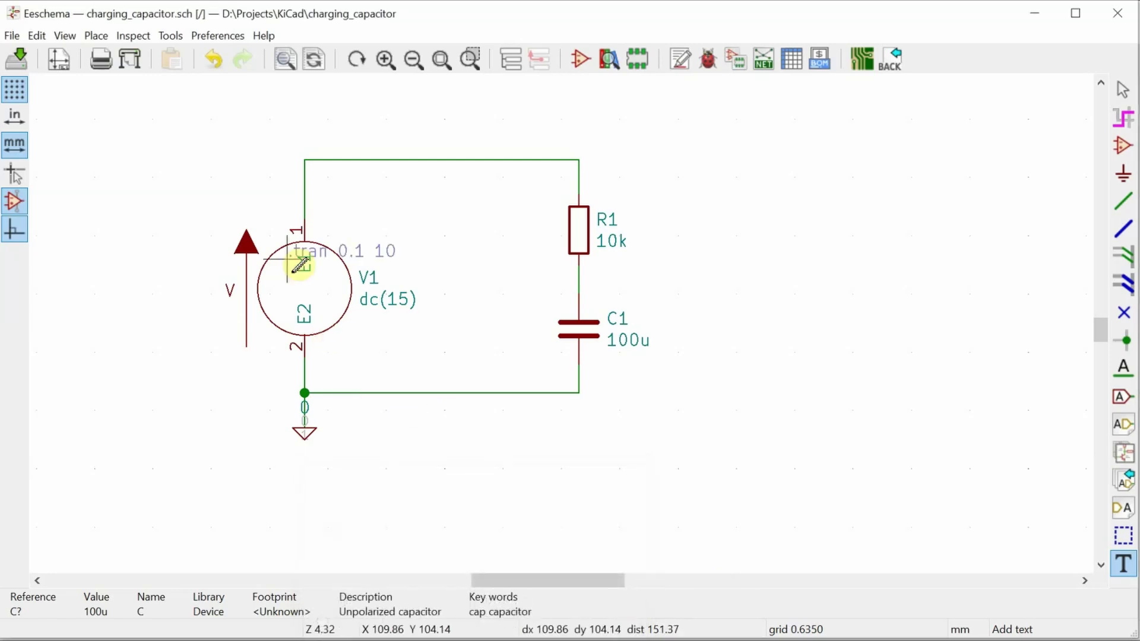
{"action": "left_click", "coordinate": [325, 416]}
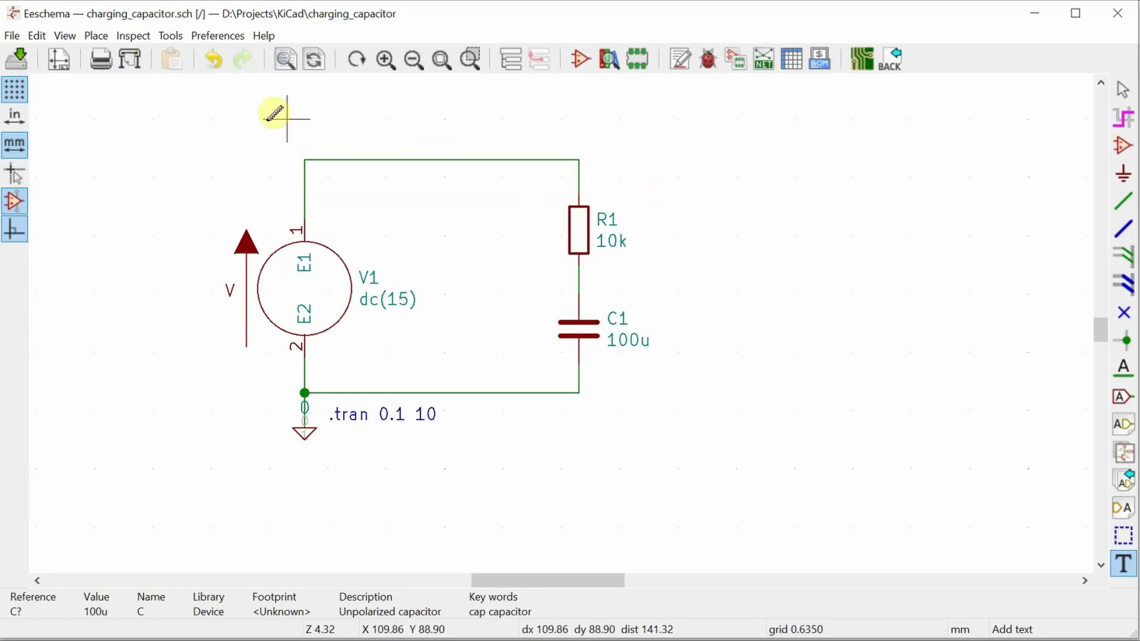
Attach the net label VC1 to the wire joining R1 and C1.
{"action": "left_click", "coordinate": [97, 36]}
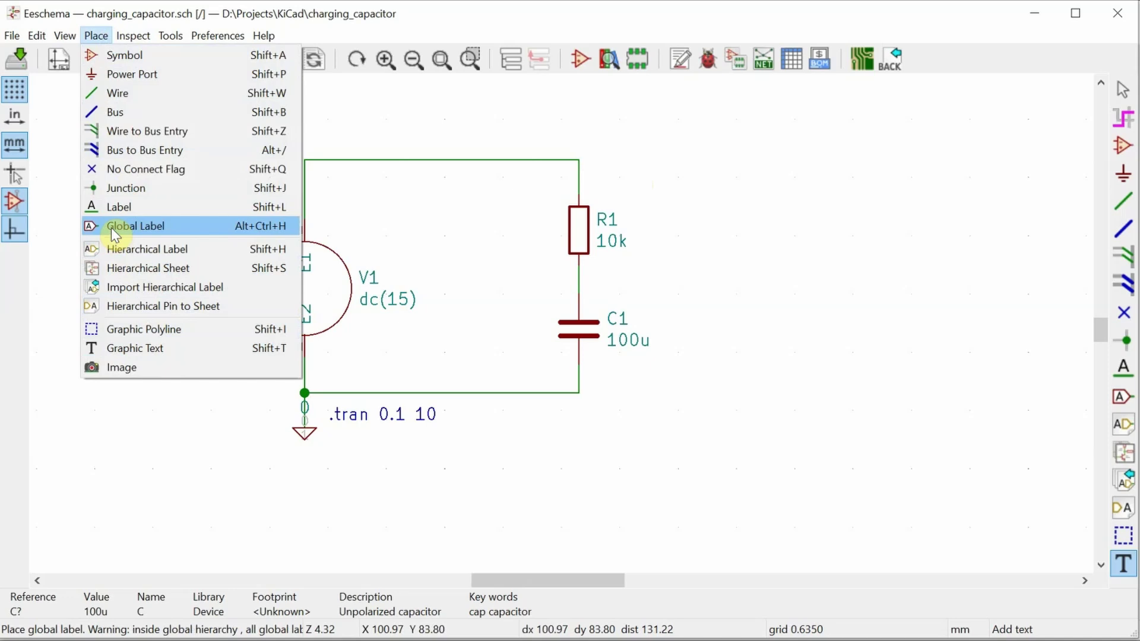
{"action": "left_click", "coordinate": [116, 207]}
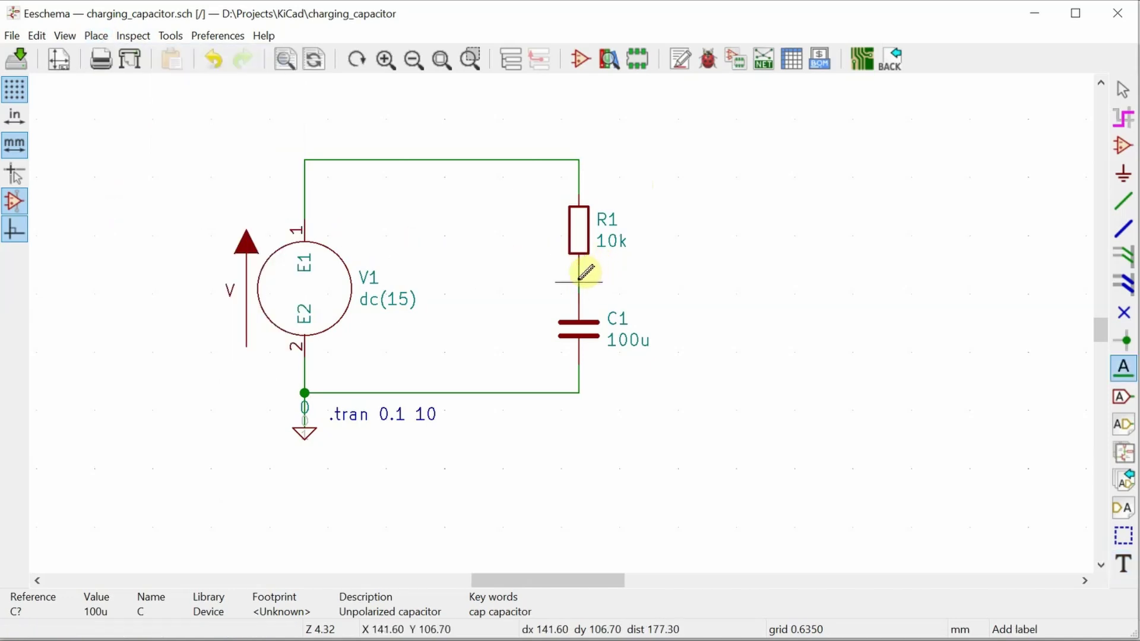
{"action": "left_click", "coordinate": [578, 280]}
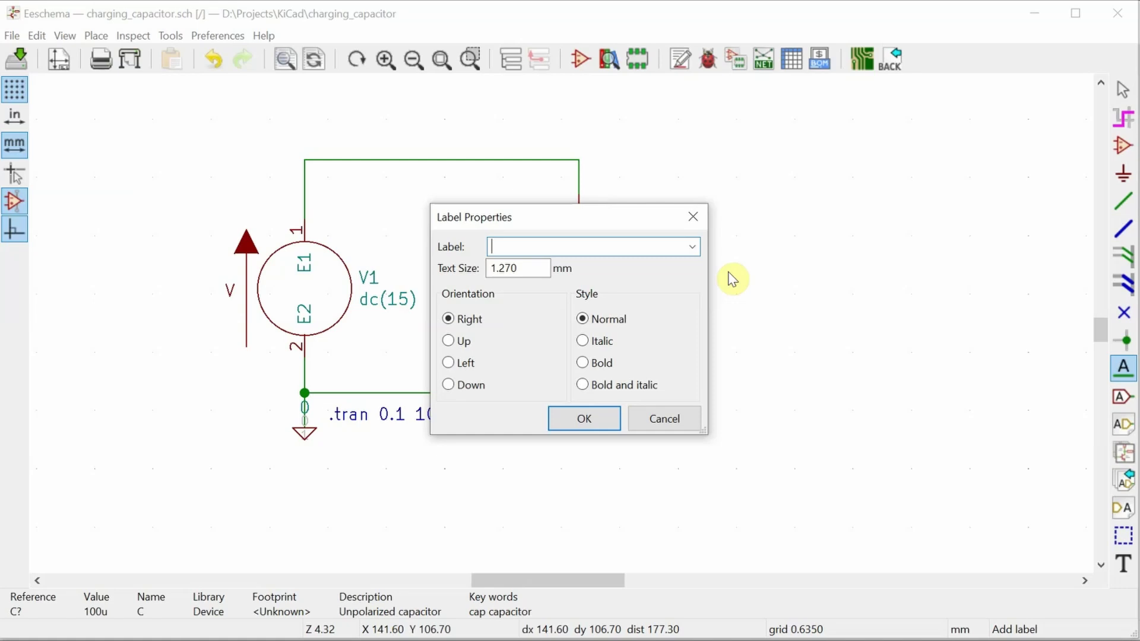
{"action": "type", "text": "VC1"}
{"action": "key", "text": "Return"}
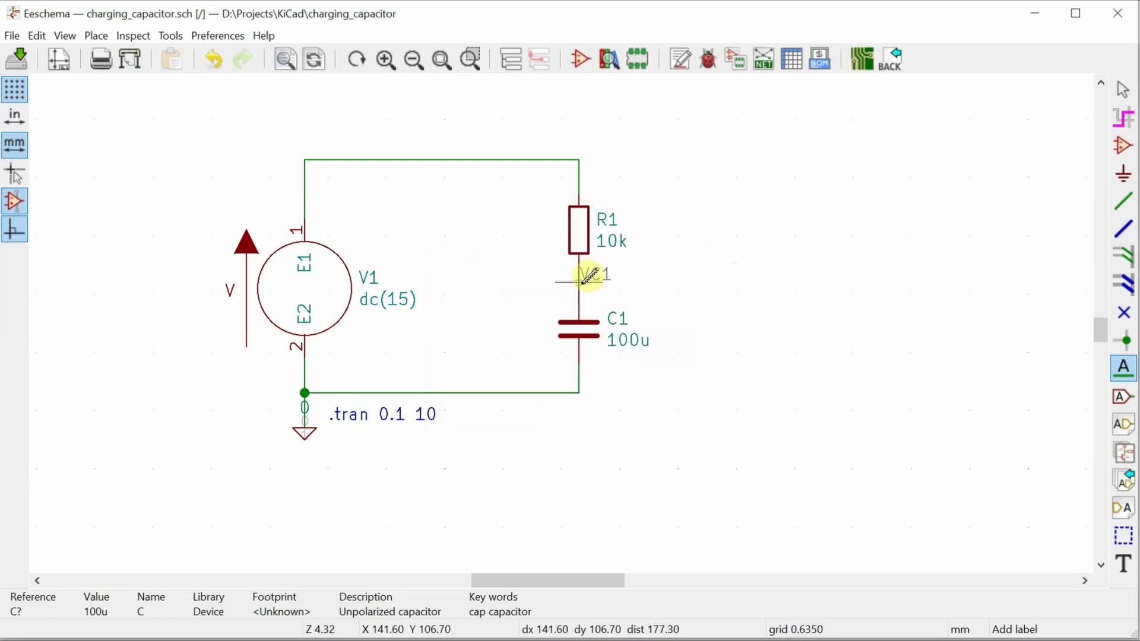
{"action": "left_click", "coordinate": [577, 278]}
{"action": "key", "text": "Escape"}
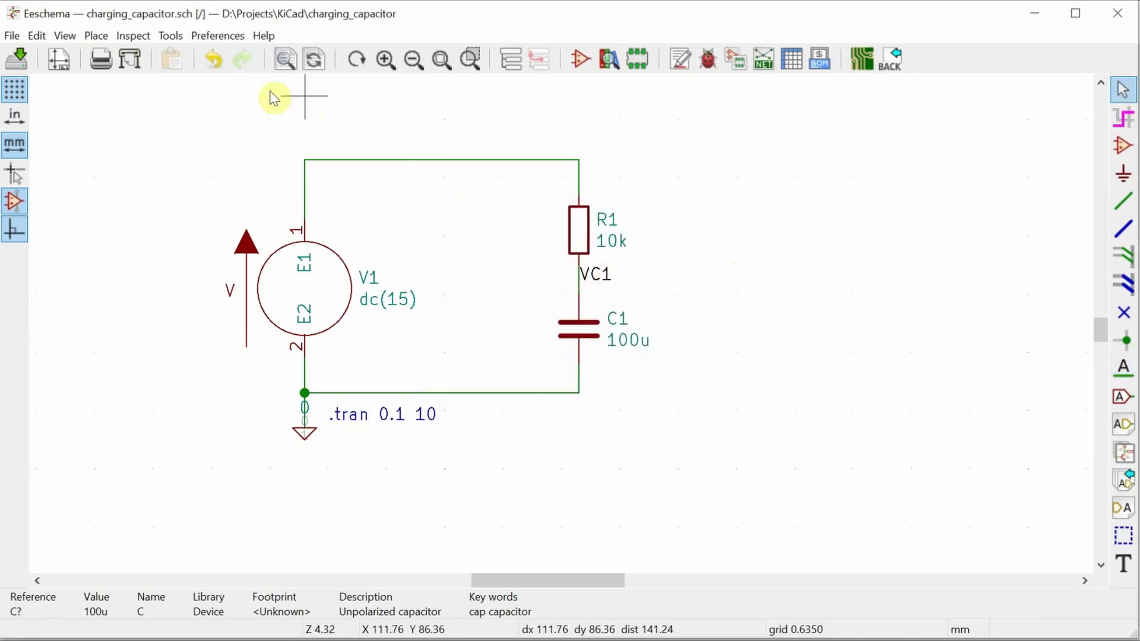
Start a text note beside C1 and type .ic V(/VC1)=0, fixing typos.
{"action": "left_click", "coordinate": [95, 36]}
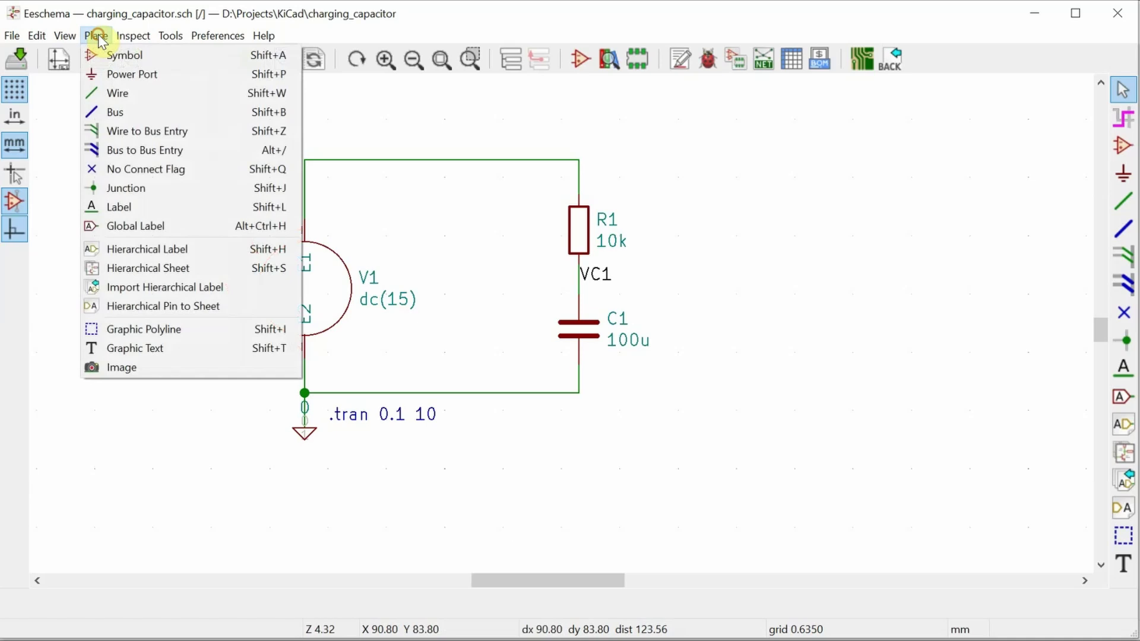
{"action": "left_click", "coordinate": [144, 348]}
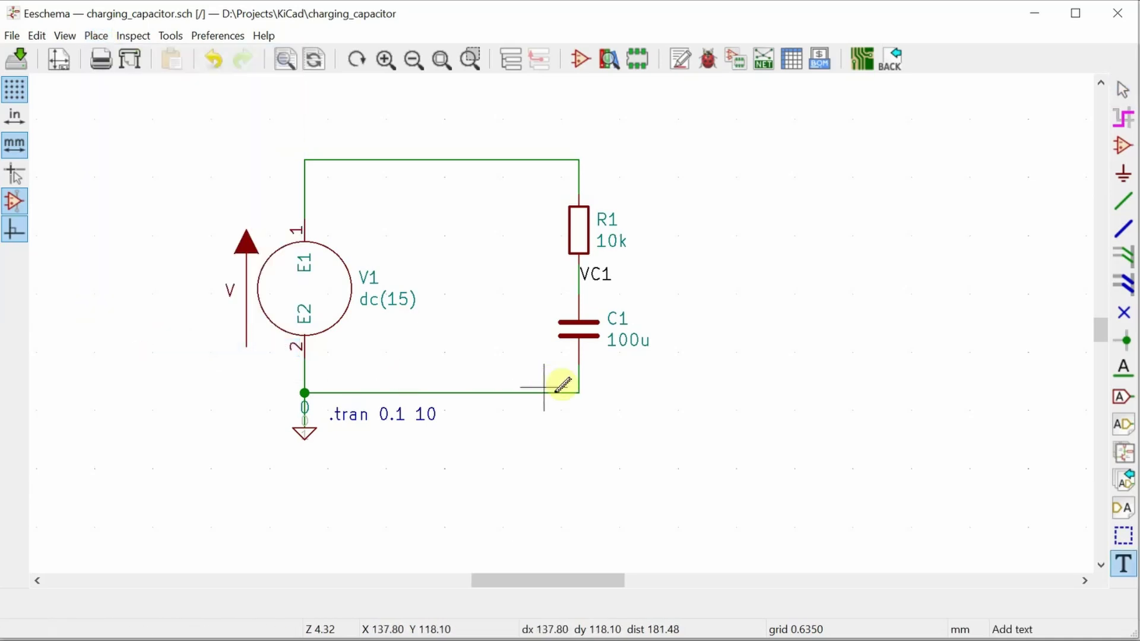
{"action": "left_click", "coordinate": [609, 375]}
{"action": "type", "text": ".ic"}
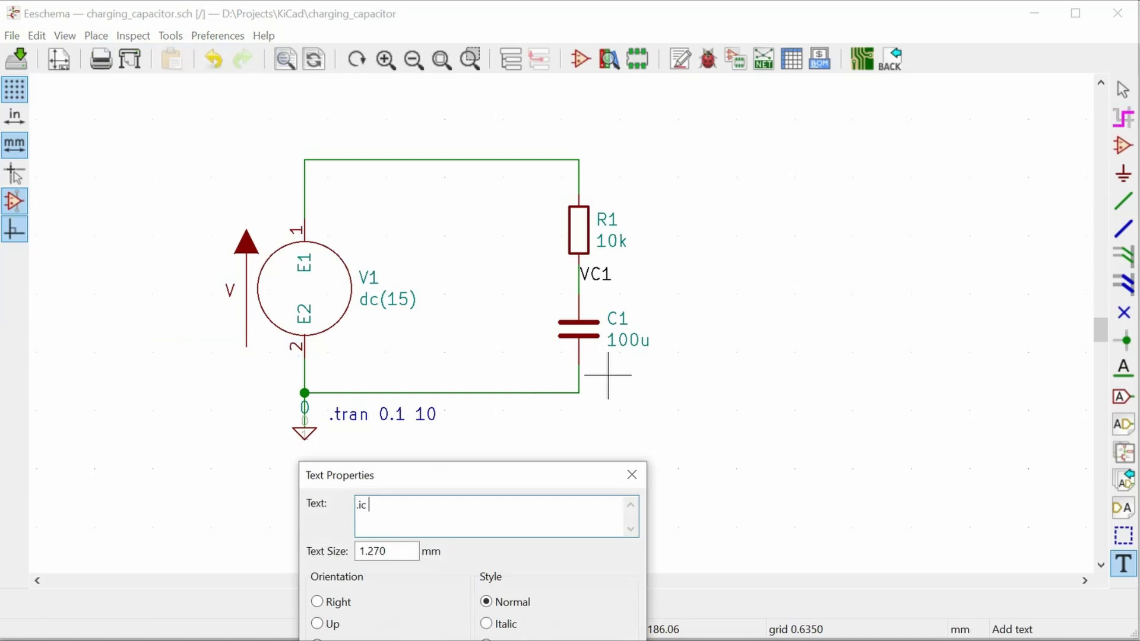
{"action": "type", "text": " V(VCq"}
{"action": "key", "text": "BackSpace"}
{"action": "type", "text": "1)"}
{"action": "key", "text": "Left"}
{"action": "key", "text": "Left"}
{"action": "key", "text": "Left"}
{"action": "type", "text": "/"}
{"action": "key", "text": "End"}
{"action": "type", "text": "=0"}
Place the .ic V(/VC1)=0 directive next to capacitor C1.
{"action": "key", "text": "Return"}
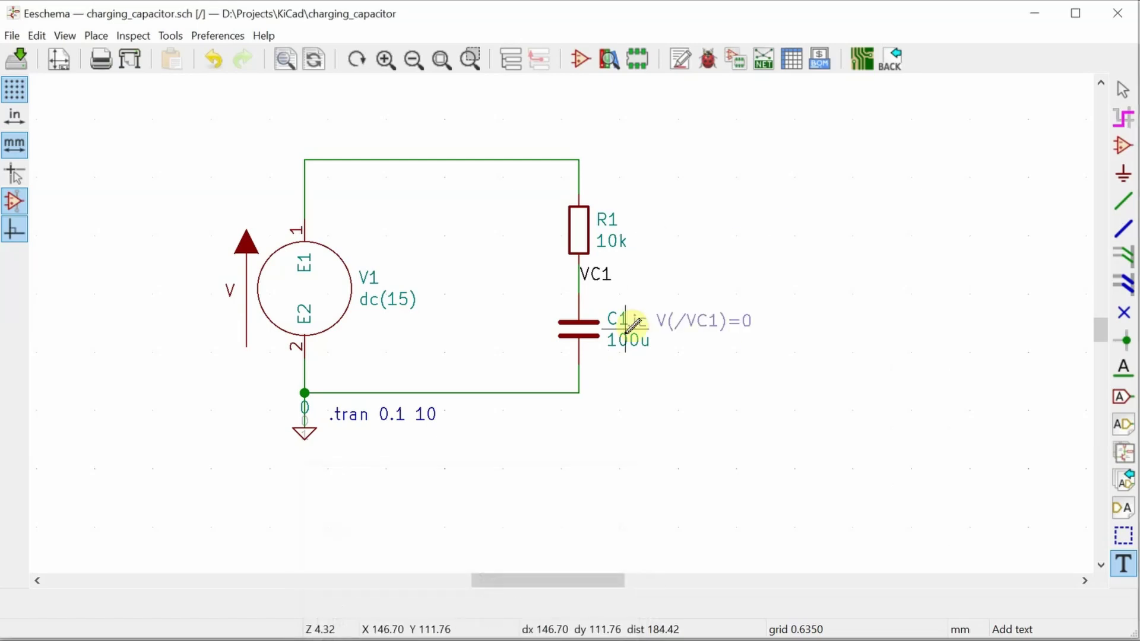
{"action": "left_click", "coordinate": [597, 369]}
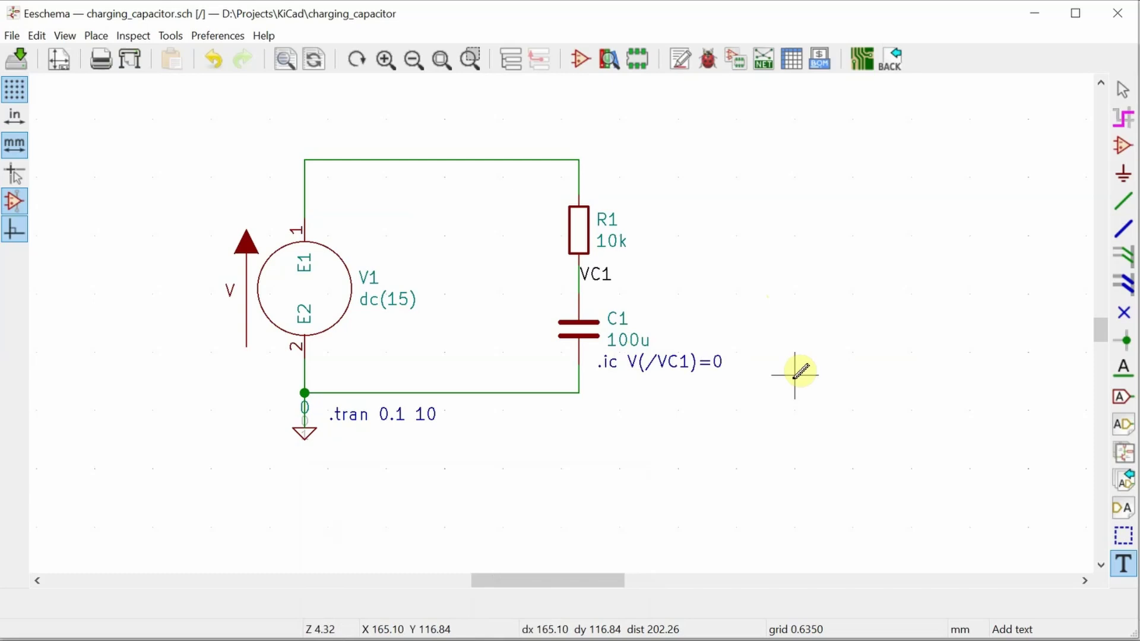
{"action": "key", "text": "Escape"}
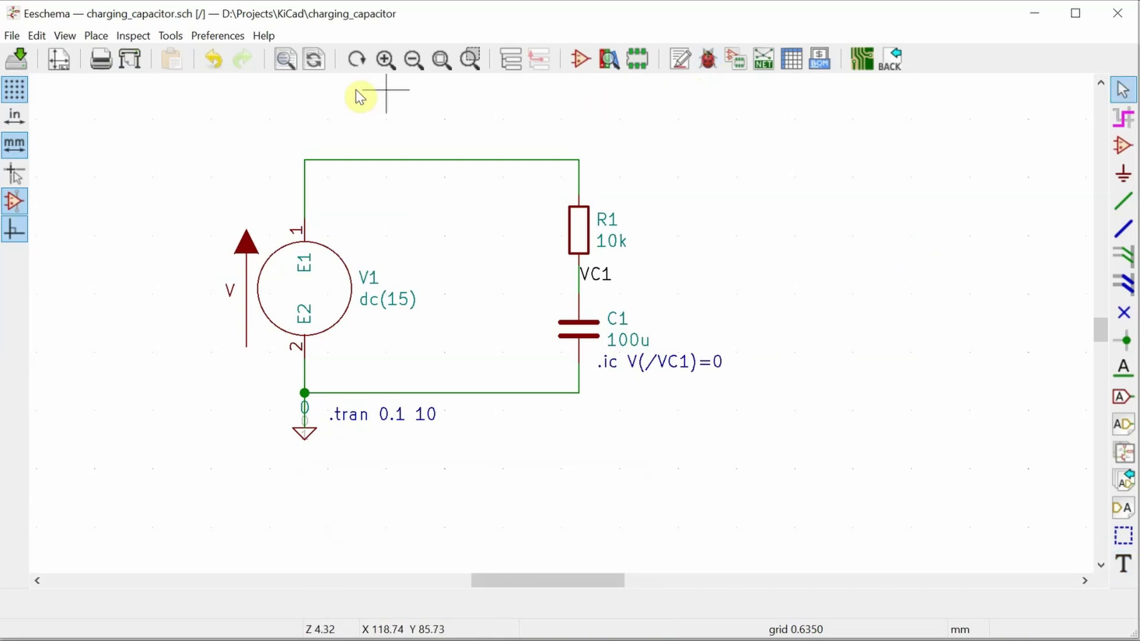
{"action": "left_click", "coordinate": [172, 39]}
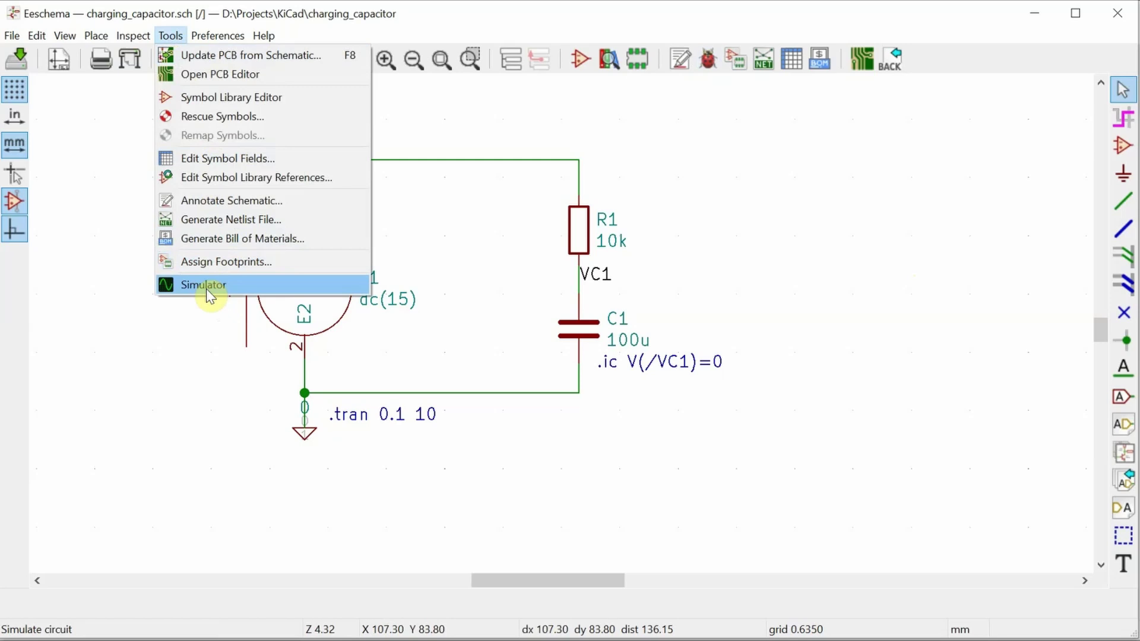
Run the transient simulation and plot V(/VC1), I(R1) and I(V1).
{"action": "left_click", "coordinate": [204, 285]}
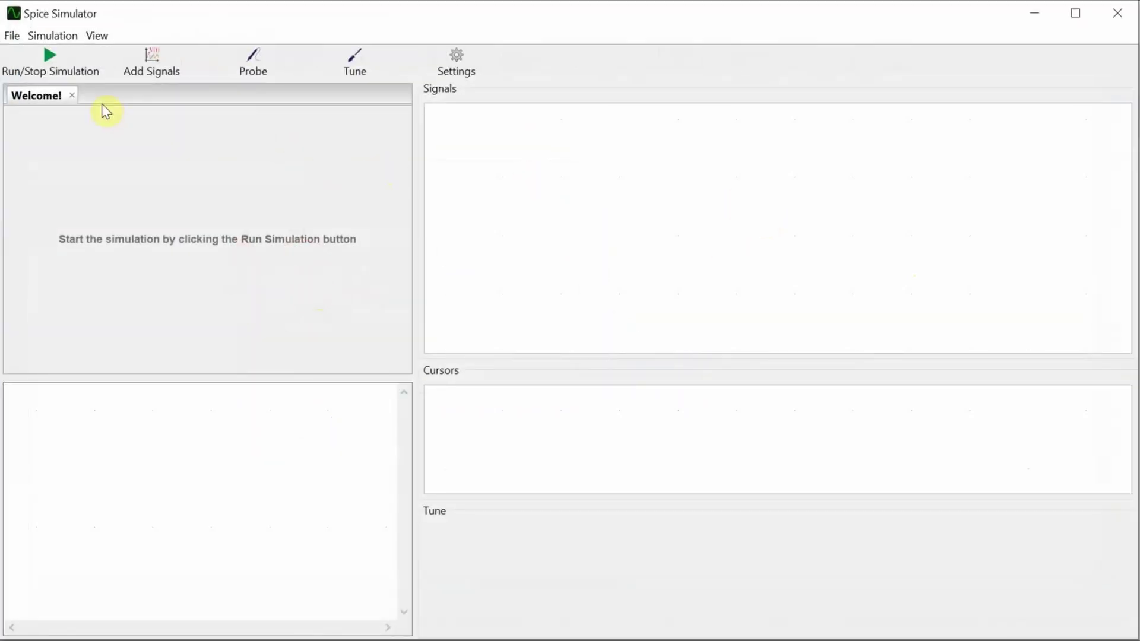
{"action": "left_click", "coordinate": [51, 60]}
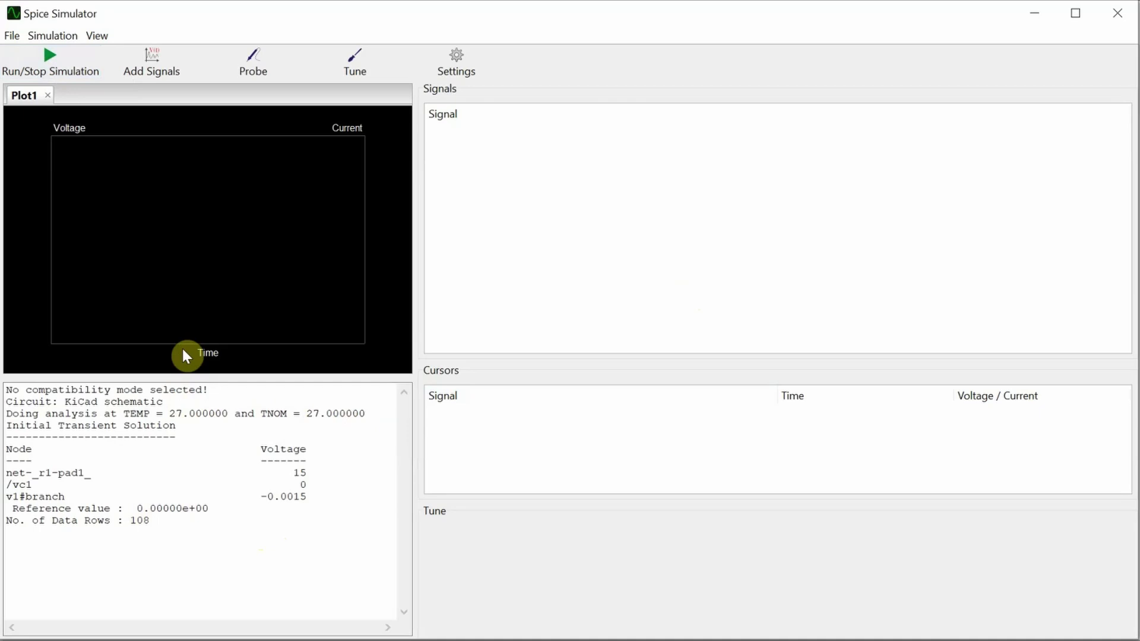
{"action": "left_click", "coordinate": [152, 59]}
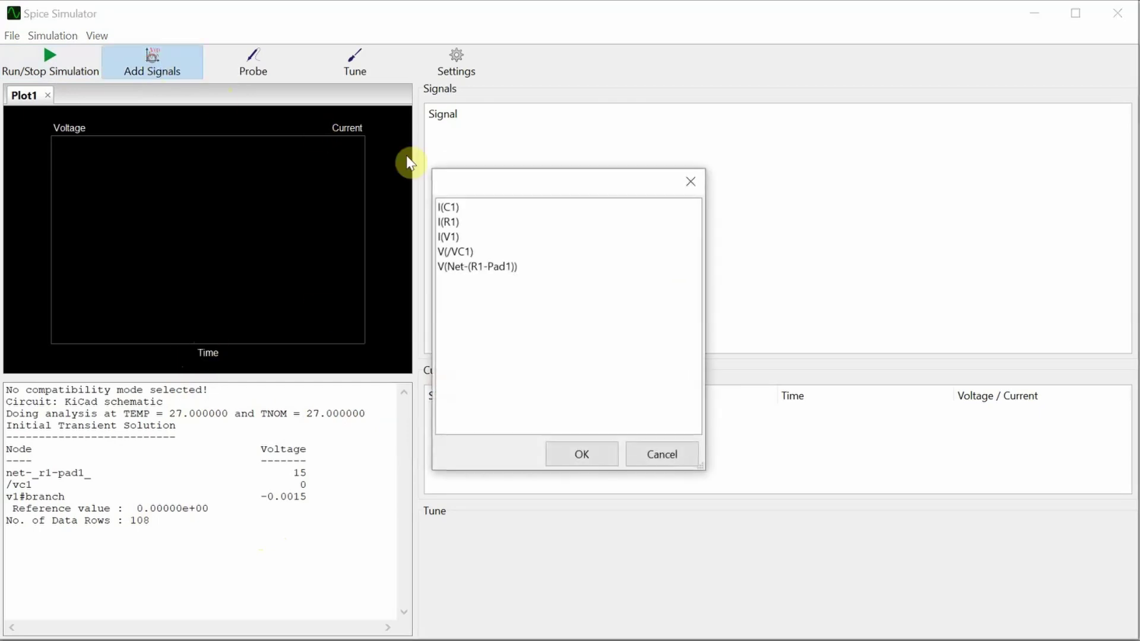
{"action": "left_click", "coordinate": [464, 254]}
{"action": "double_click", "coordinate": [464, 254]}
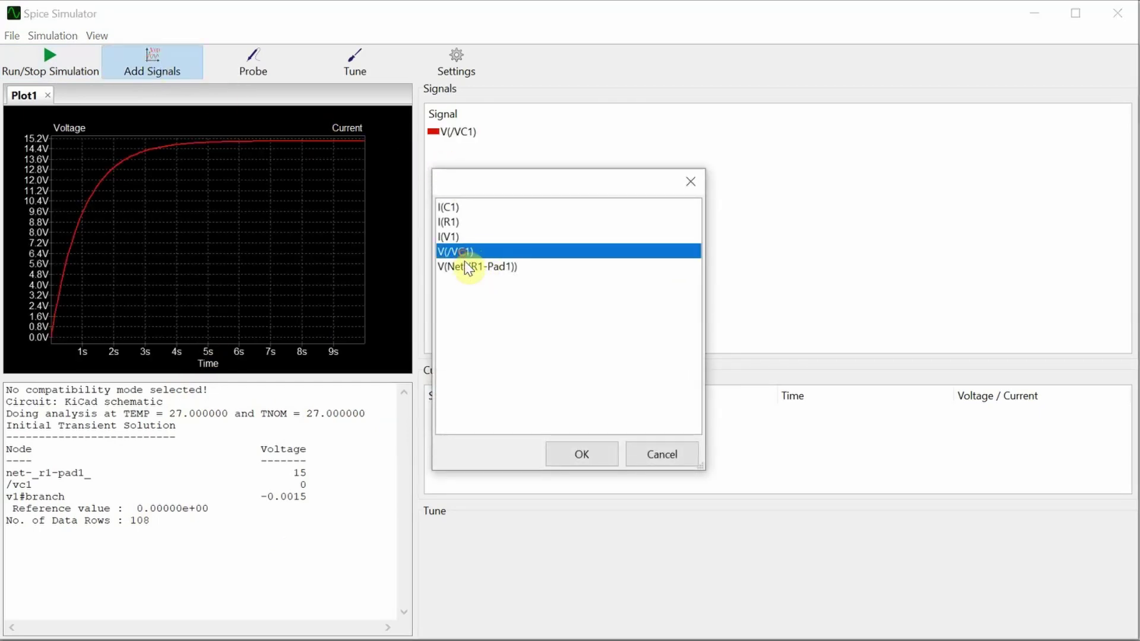
{"action": "double_click", "coordinate": [450, 223]}
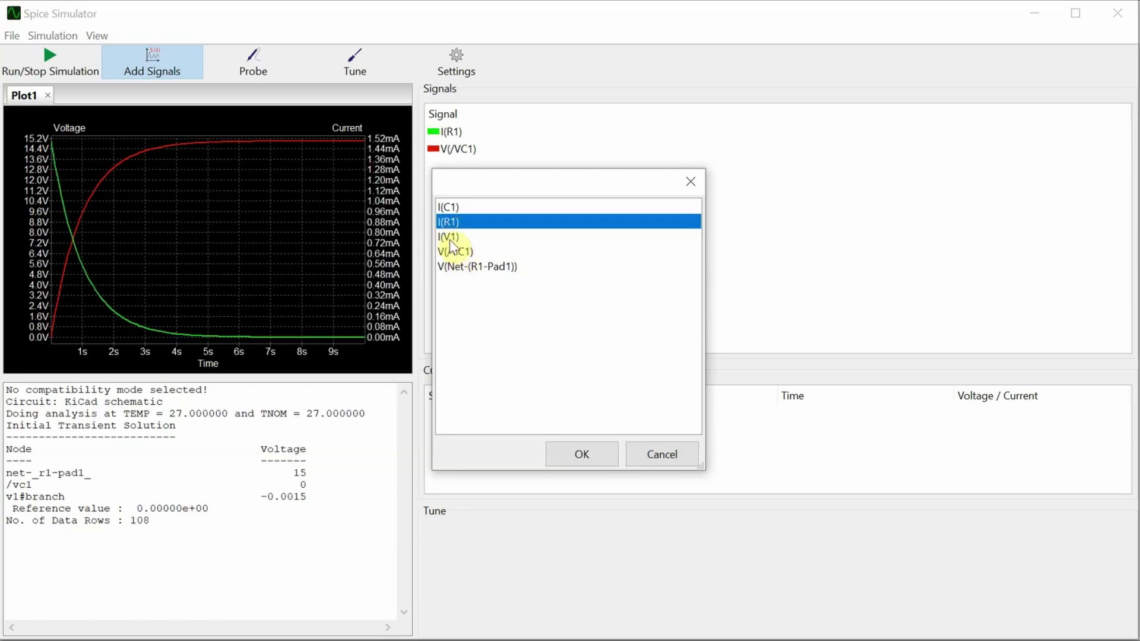
{"action": "double_click", "coordinate": [449, 239]}
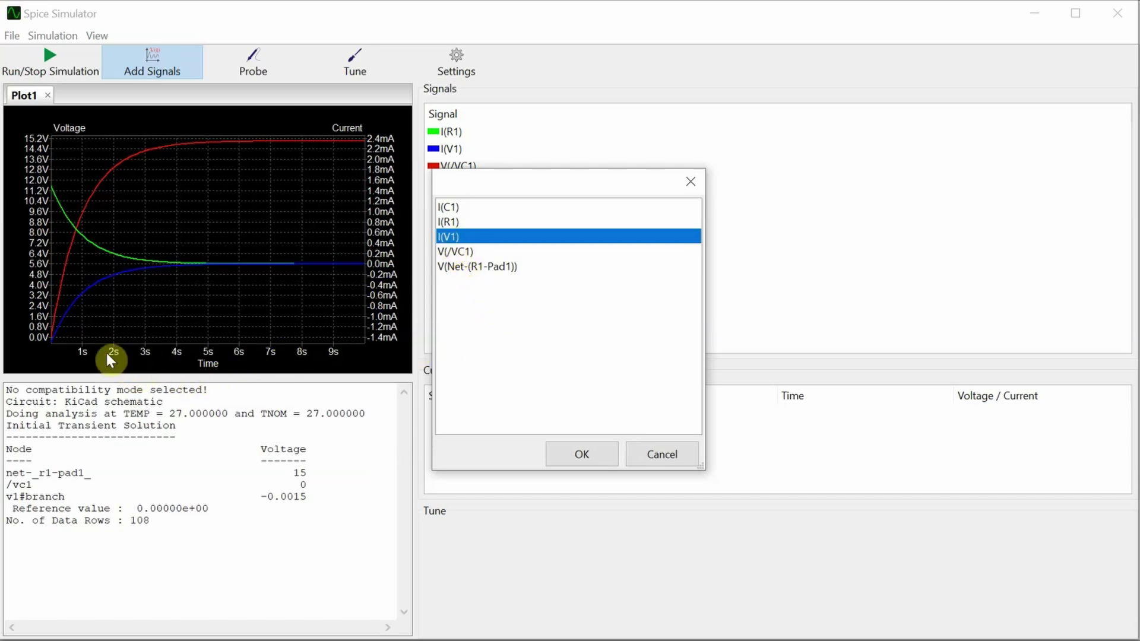
{"action": "key", "text": "Escape"}
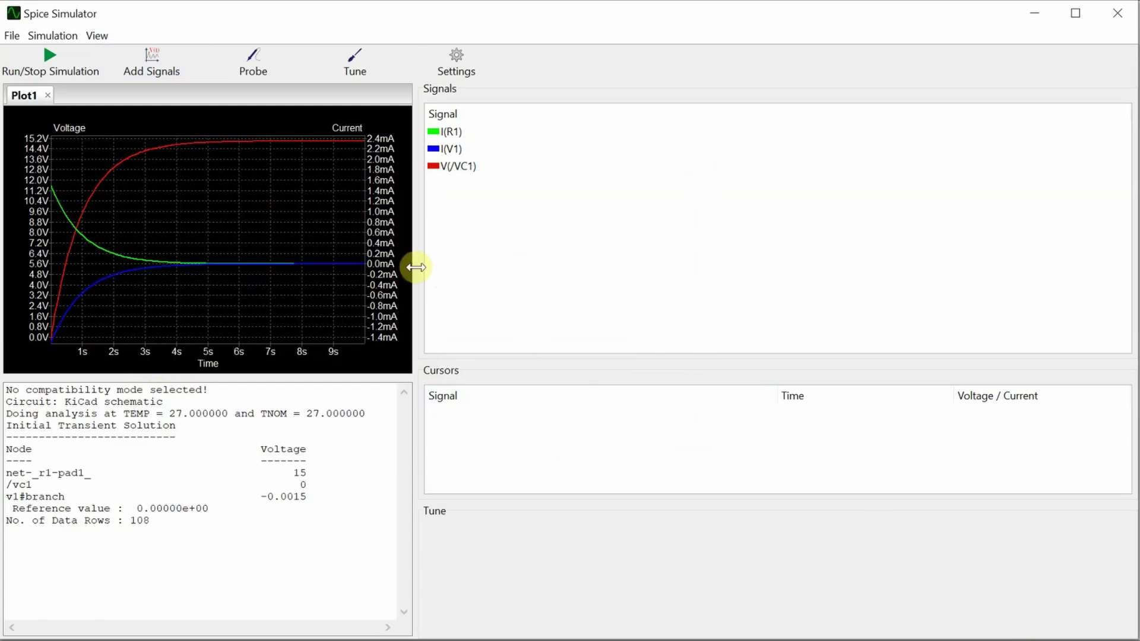
Widen and heighten the plot, then add cursors for I(R1), placed near 3 s, and I(V1).
{"action": "left_click_drag", "start_coordinate": [415, 268], "coordinate": [828, 292]}
{"action": "left_click_drag", "start_coordinate": [580, 377], "coordinate": [561, 572]}
{"action": "left_click", "coordinate": [864, 134]}
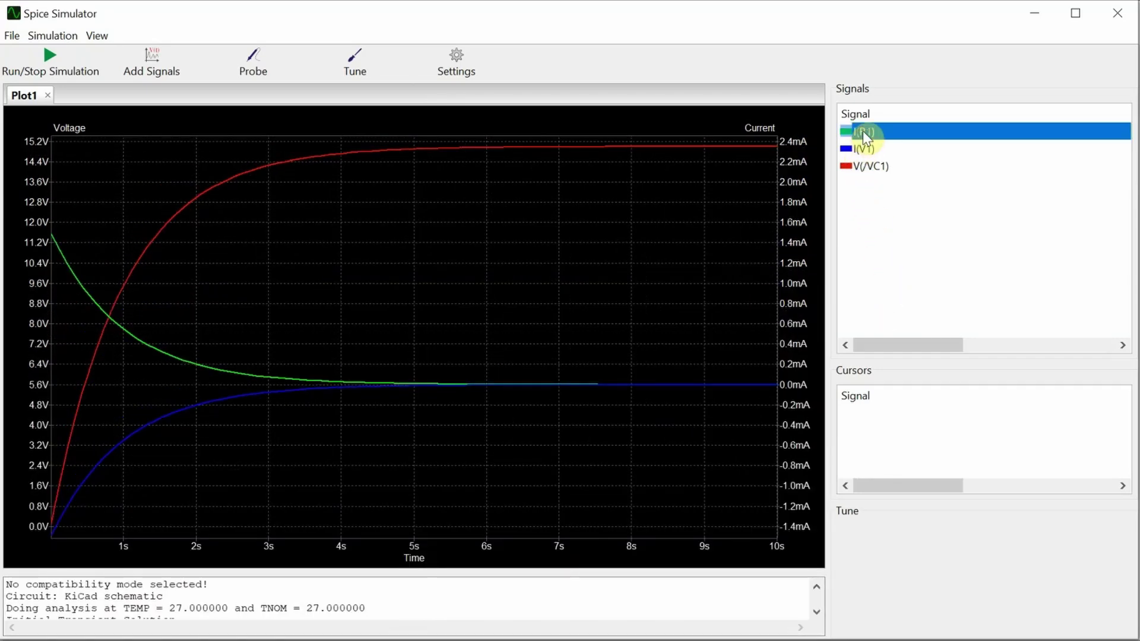
{"action": "right_click", "coordinate": [863, 131]}
{"action": "left_click", "coordinate": [887, 161]}
{"action": "left_click_drag", "start_coordinate": [414, 257], "coordinate": [273, 263]}
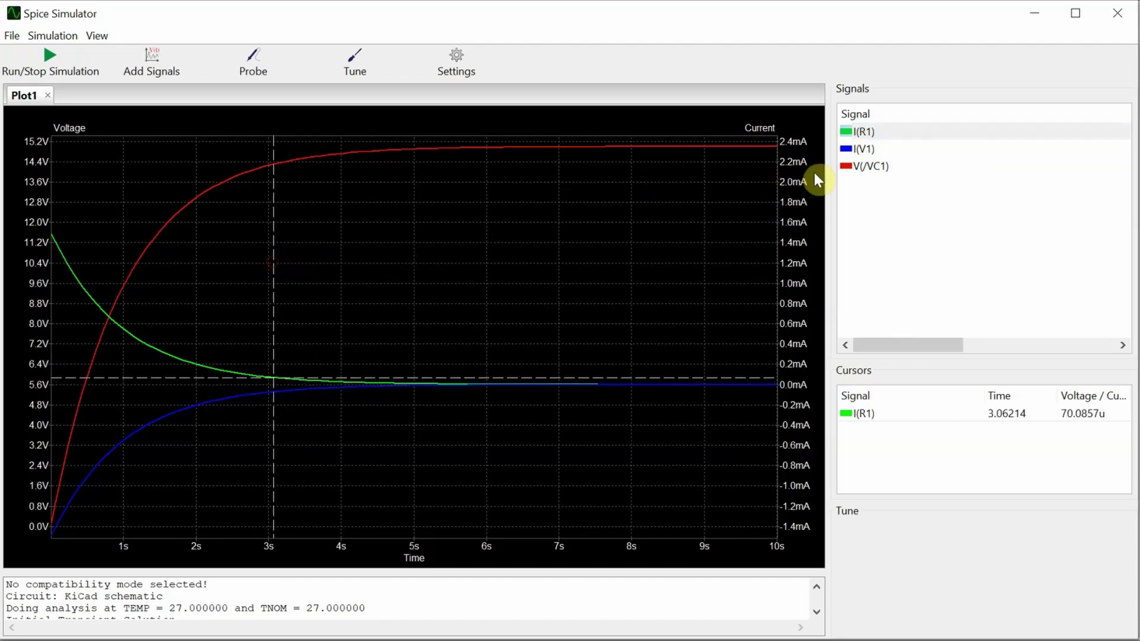
{"action": "right_click", "coordinate": [862, 148]}
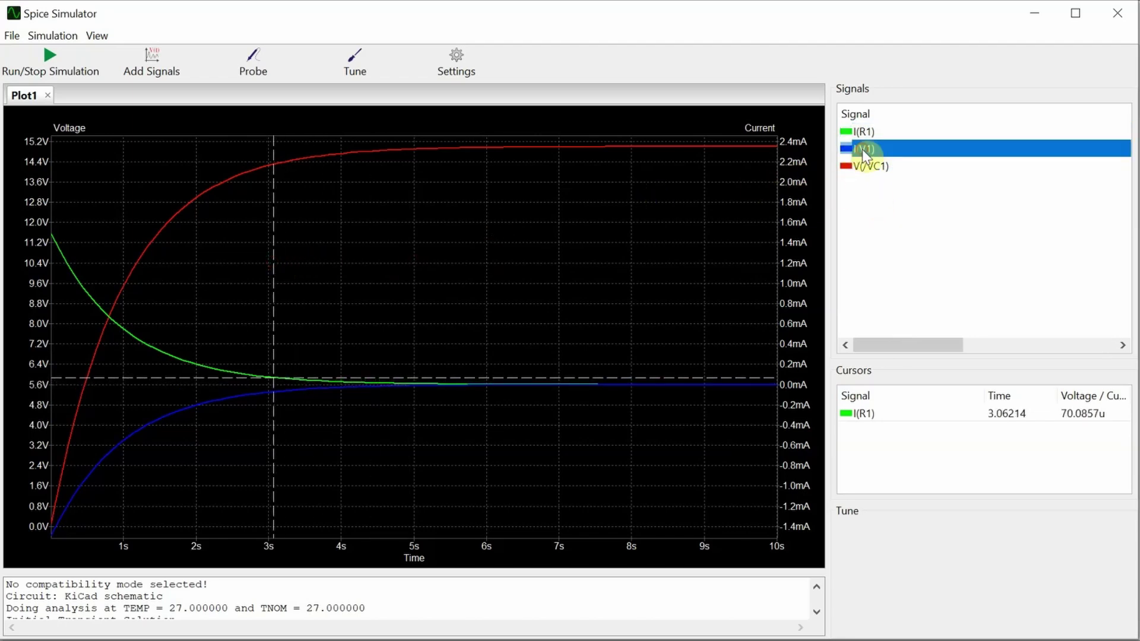
{"action": "left_click", "coordinate": [886, 179]}
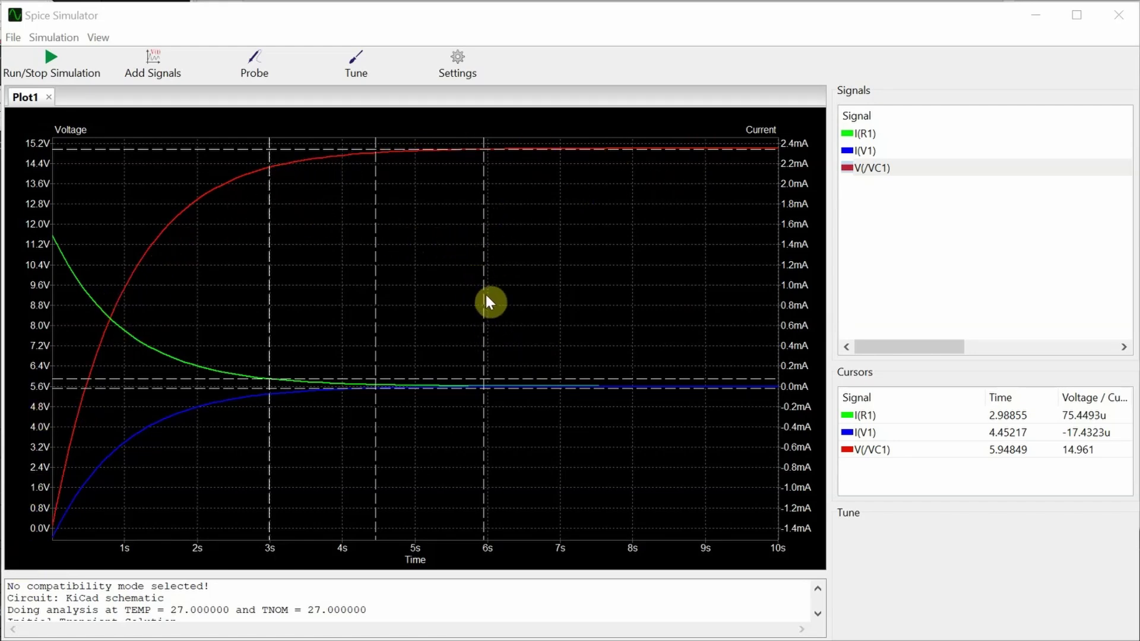
Sweep the V(/VC1) cursor from near 0 s through 2 s and 4.4 s to about 5.9 s.
{"action": "left_click_drag", "start_coordinate": [484, 297], "coordinate": [50, 292]}
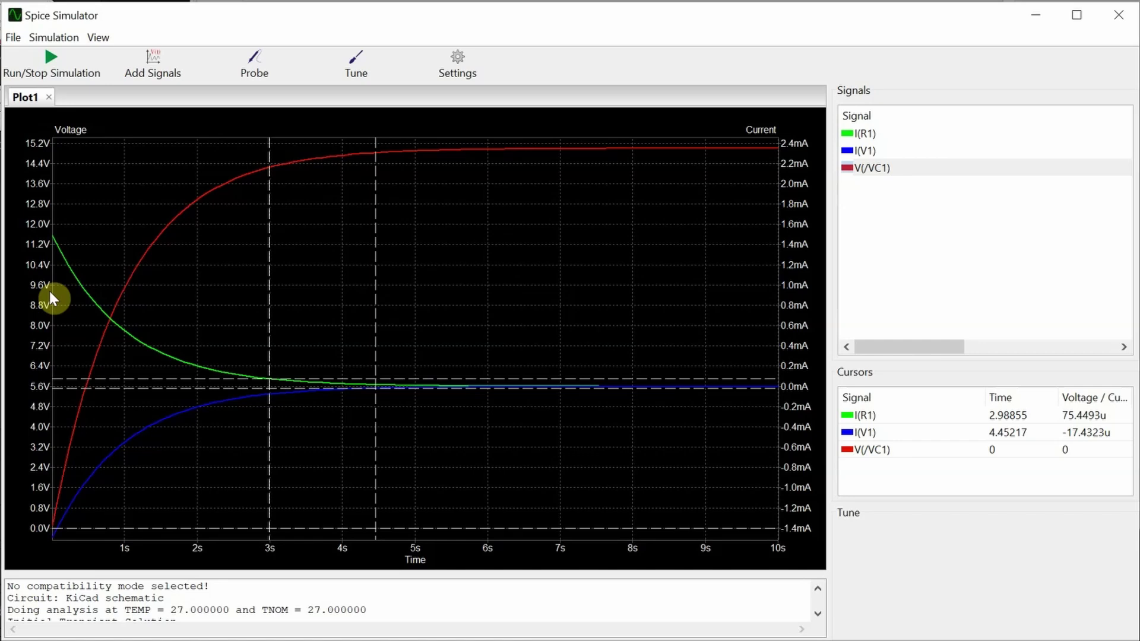
{"action": "left_click_drag", "start_coordinate": [50, 292], "coordinate": [64, 291]}
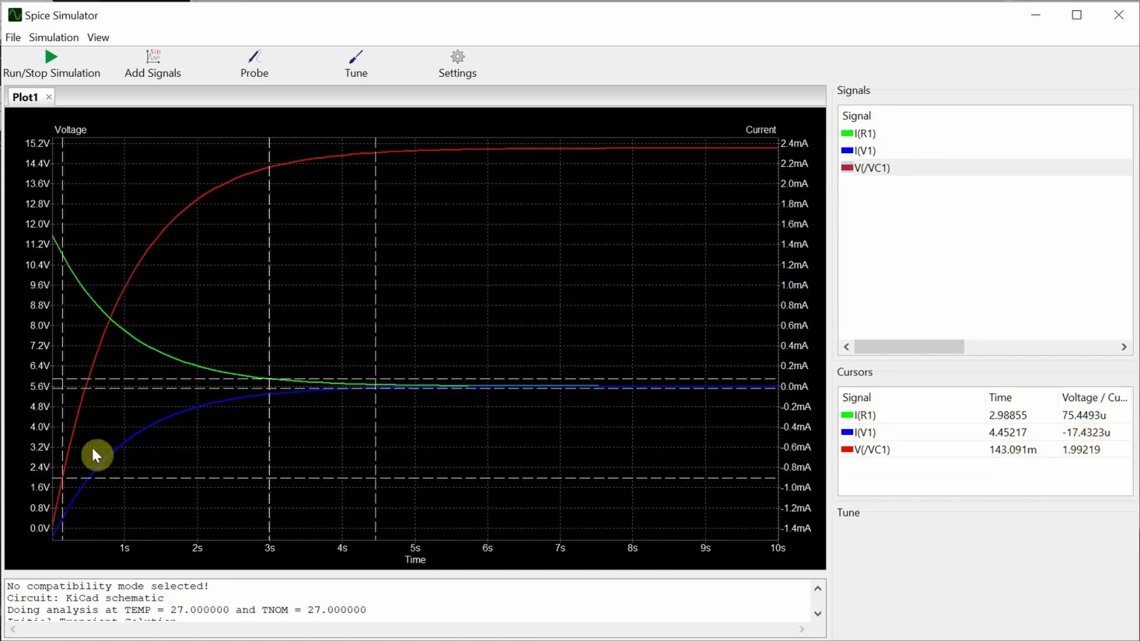
{"action": "left_click_drag", "start_coordinate": [65, 367], "coordinate": [125, 368]}
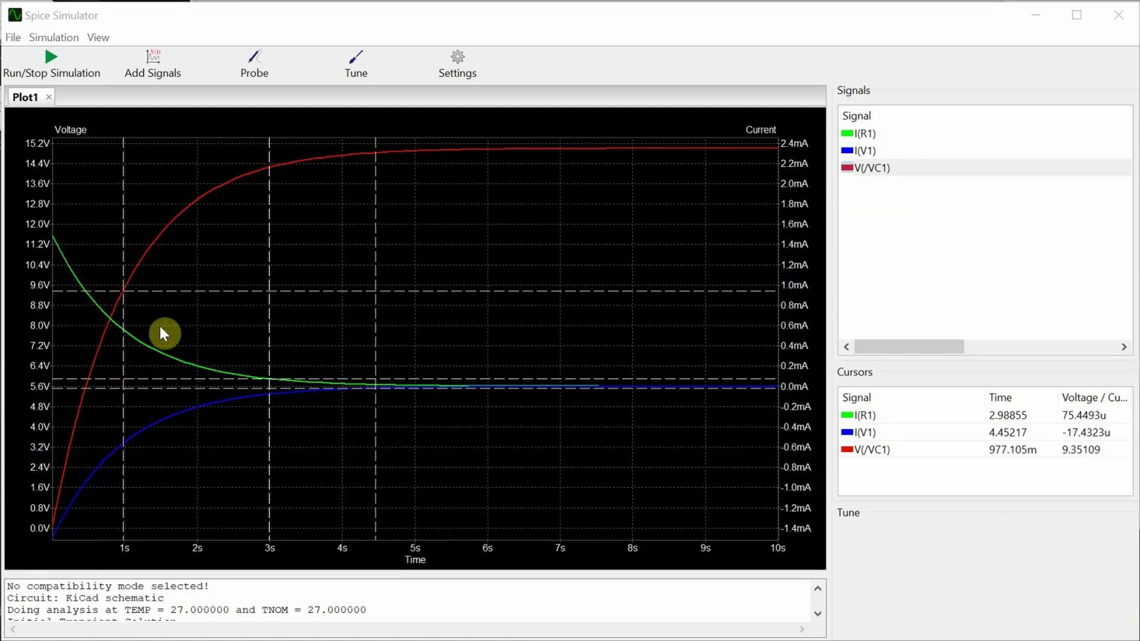
{"action": "left_click_drag", "start_coordinate": [123, 322], "coordinate": [269, 348]}
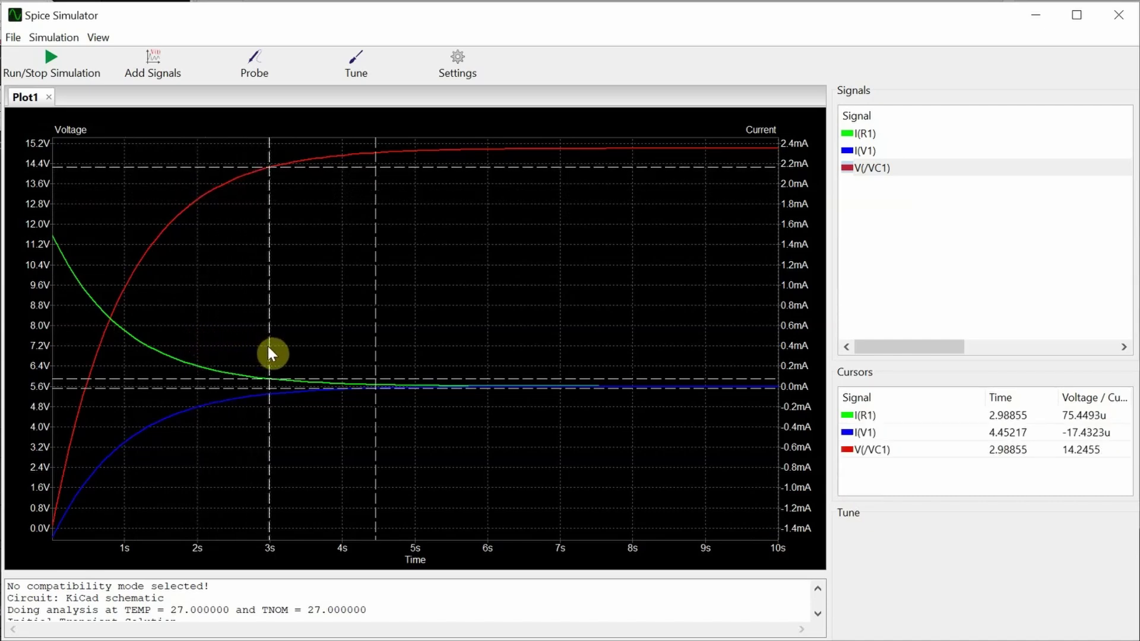
{"action": "left_click_drag", "start_coordinate": [269, 354], "coordinate": [418, 396]}
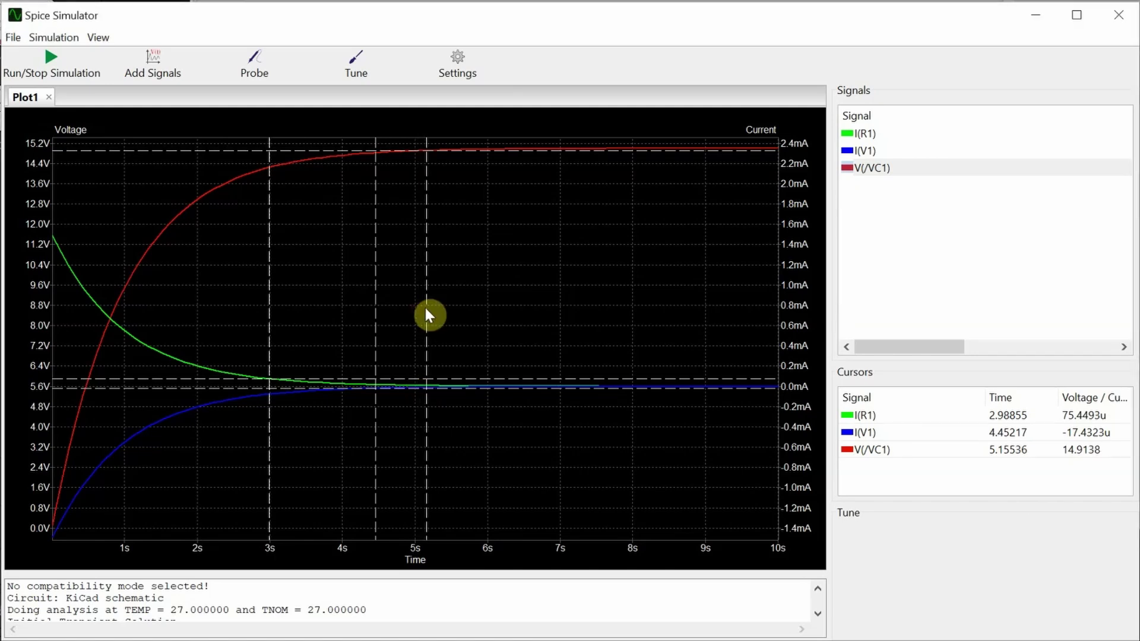
{"action": "left_click_drag", "start_coordinate": [425, 305], "coordinate": [417, 374]}
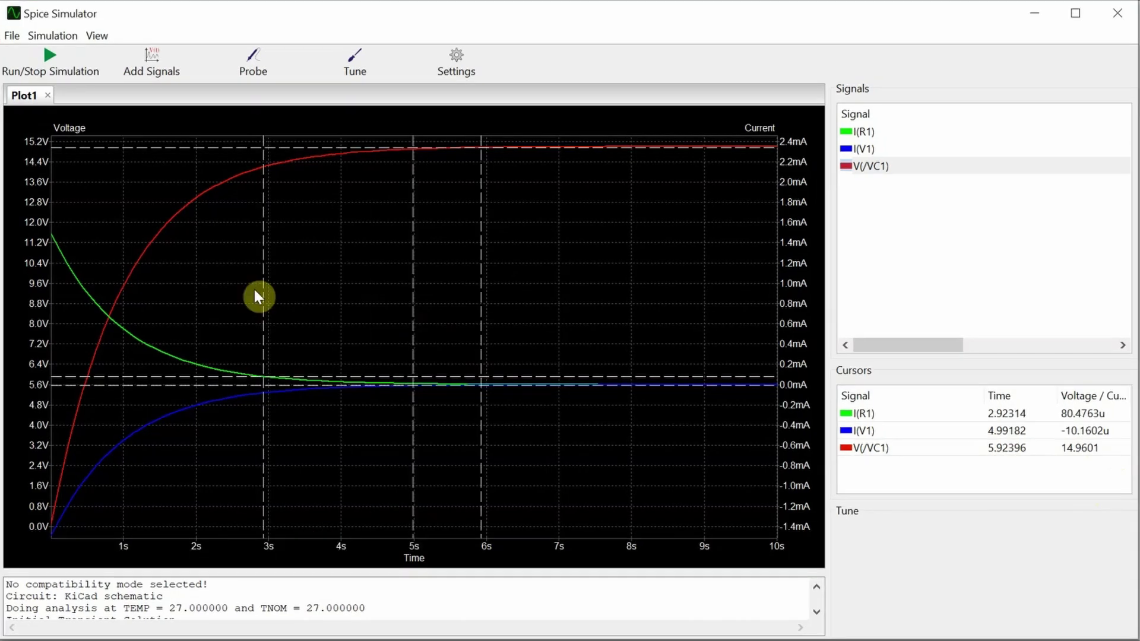
Move the I(R1) cursor to 0 s, then about 0.43 s, then 5 s, reading 10.076u.
{"action": "left_click_drag", "start_coordinate": [264, 287], "coordinate": [50, 303]}
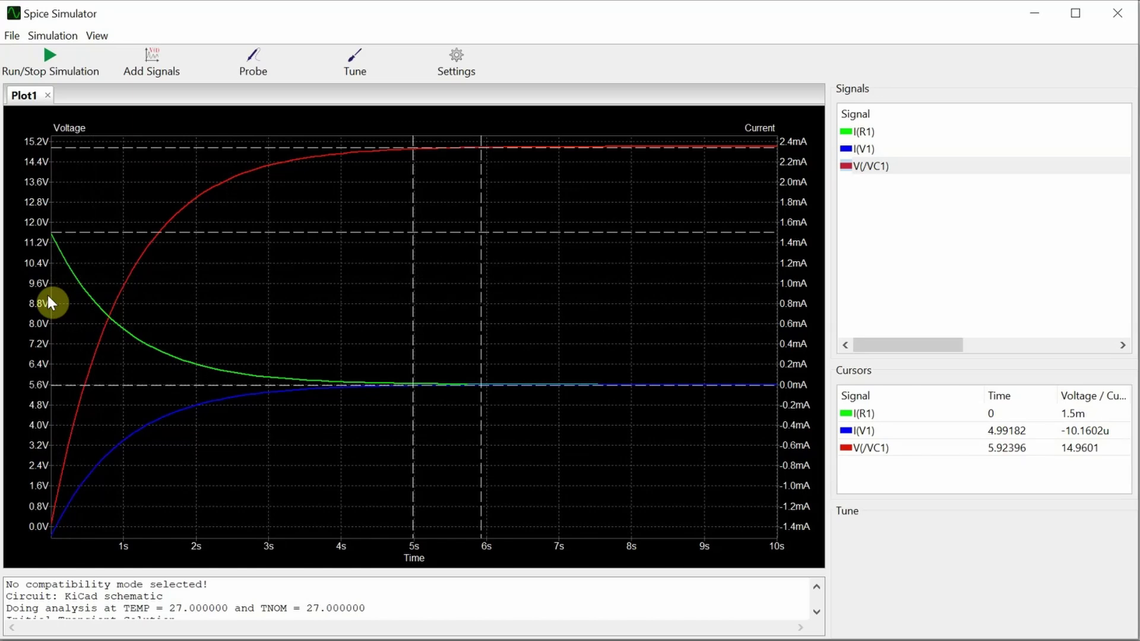
{"action": "left_click_drag", "start_coordinate": [48, 296], "coordinate": [123, 295]}
{"action": "left_click_drag", "start_coordinate": [196, 318], "coordinate": [416, 353]}
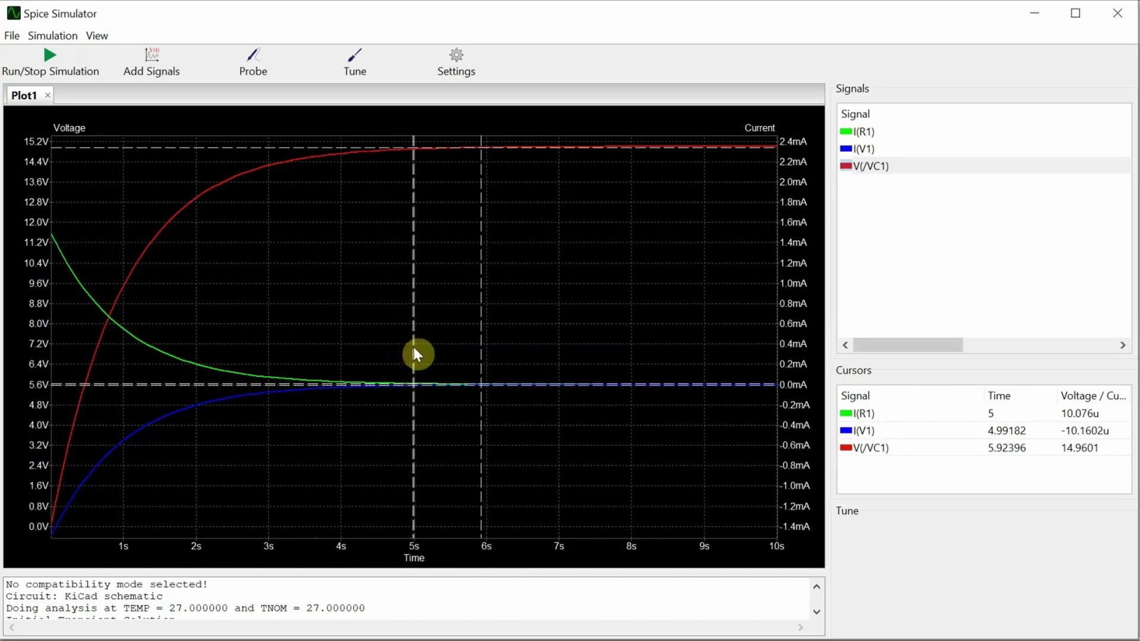